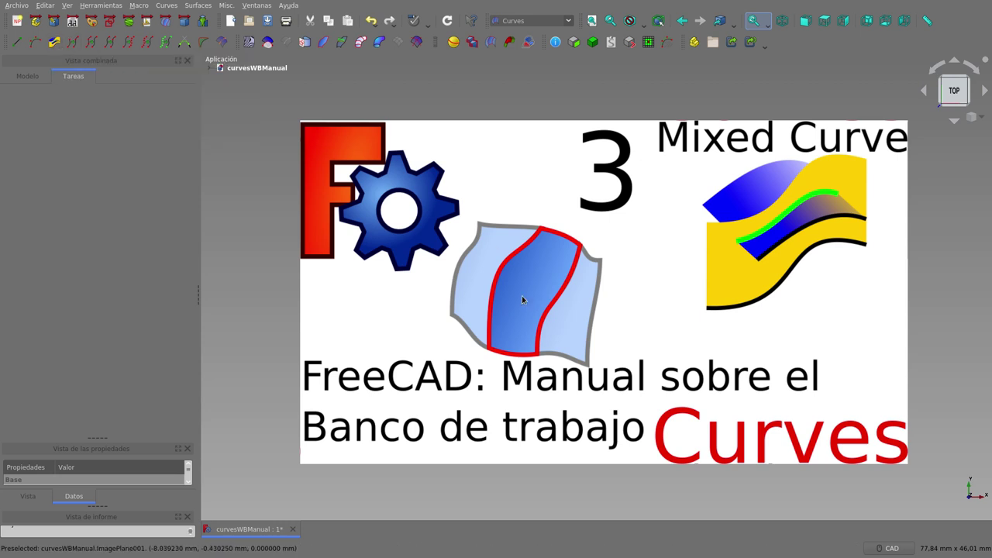
# Step: Hide the mixedCurve image in the imagenes folder and collapse the folder again
pyautogui.click(210, 70)
pyautogui.click(221, 77)
pyautogui.click(250, 96)
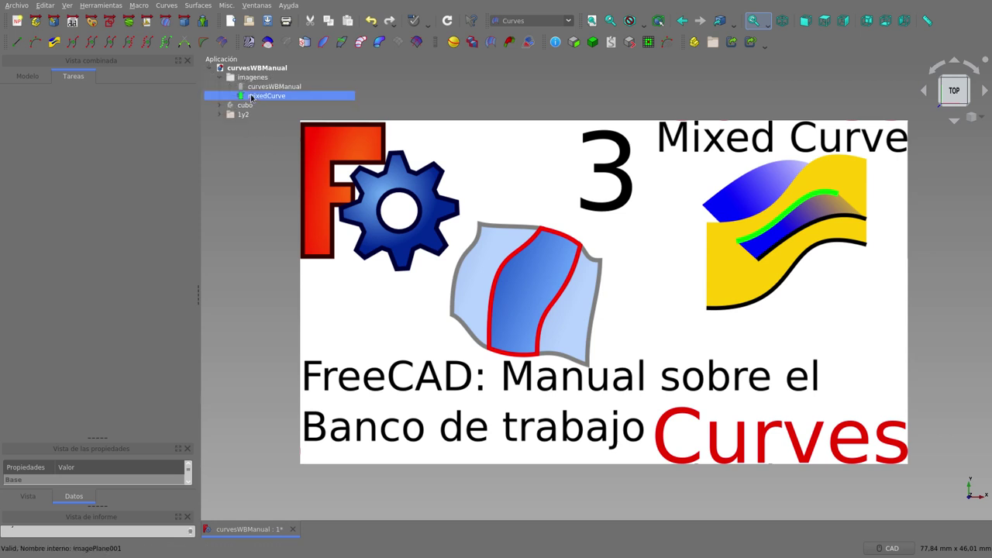
pyautogui.press('space')
pyautogui.click(221, 78)
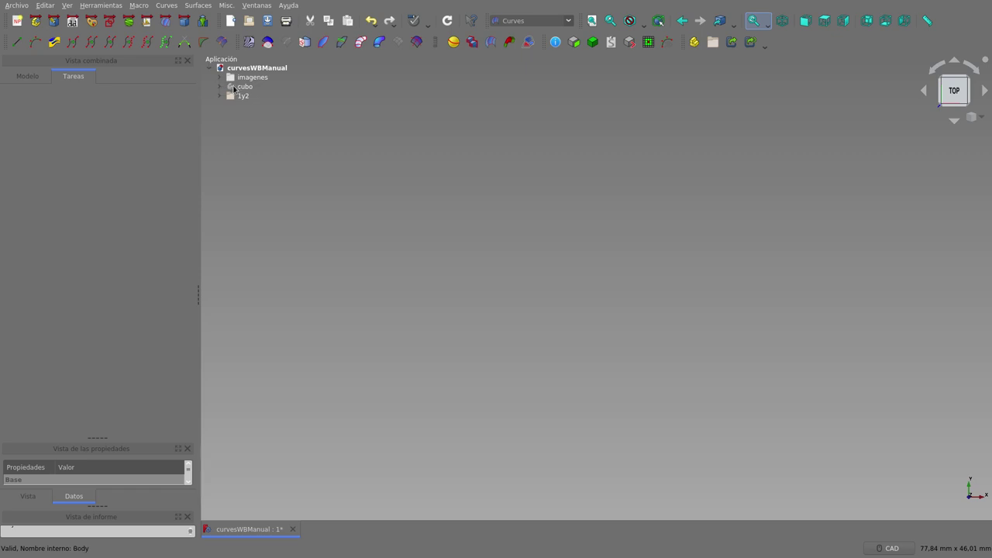
# Step: Switch the combo view to the Modelo tab to list the model tree and properties
pyautogui.click(33, 72)
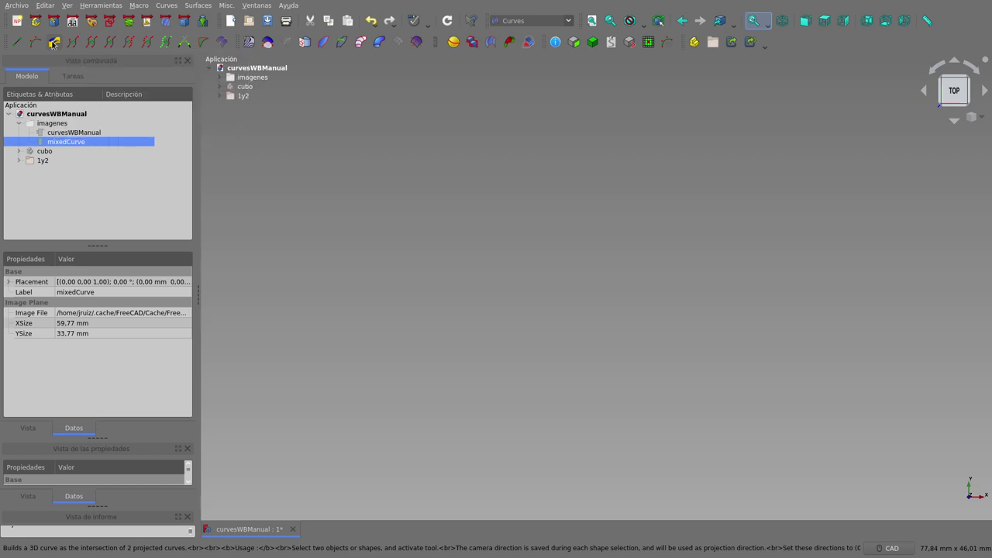
pyautogui.click(55, 44)
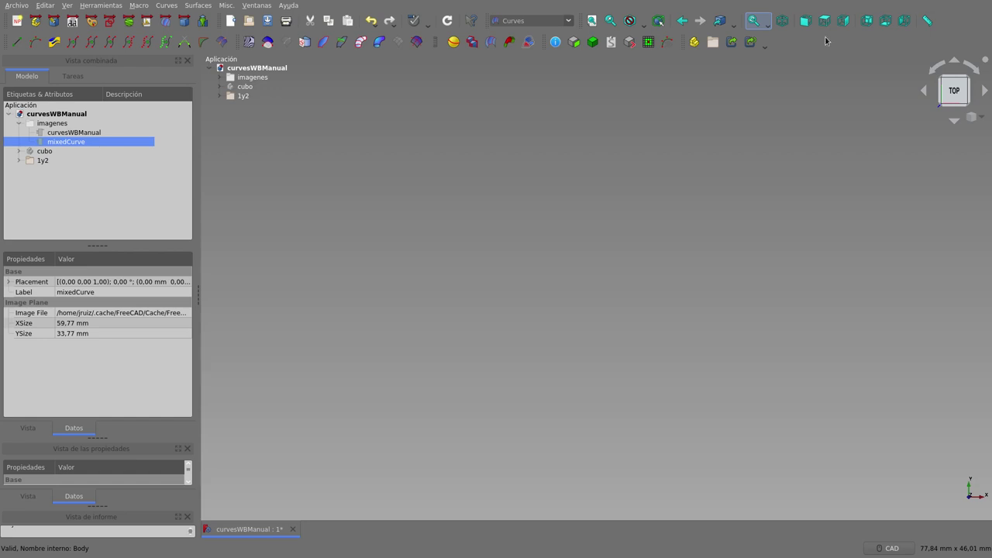
# Step: Draw Freehand_BSpline002 in top view, pulling its middle point up into an arch
pyautogui.click(805, 21)
pyautogui.click(824, 21)
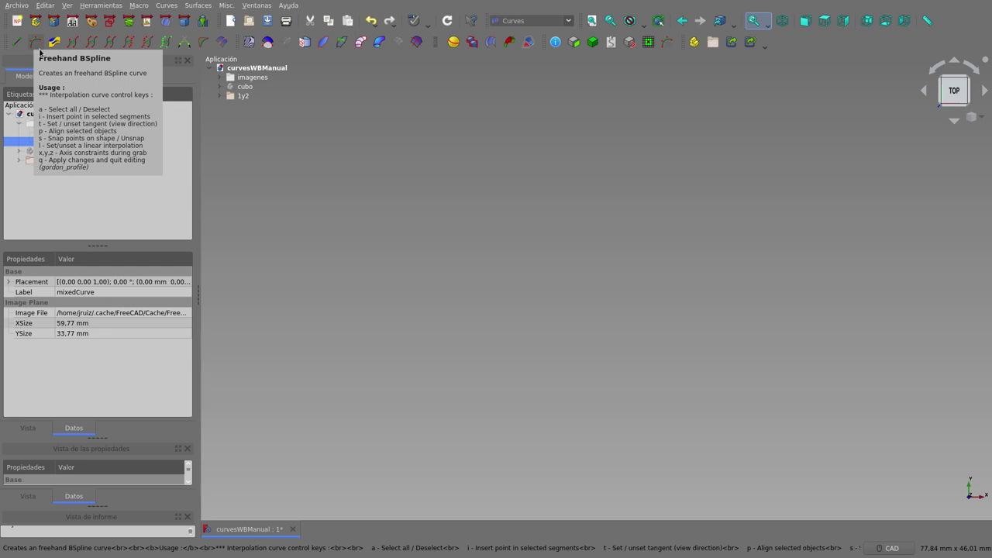
pyautogui.click(34, 45)
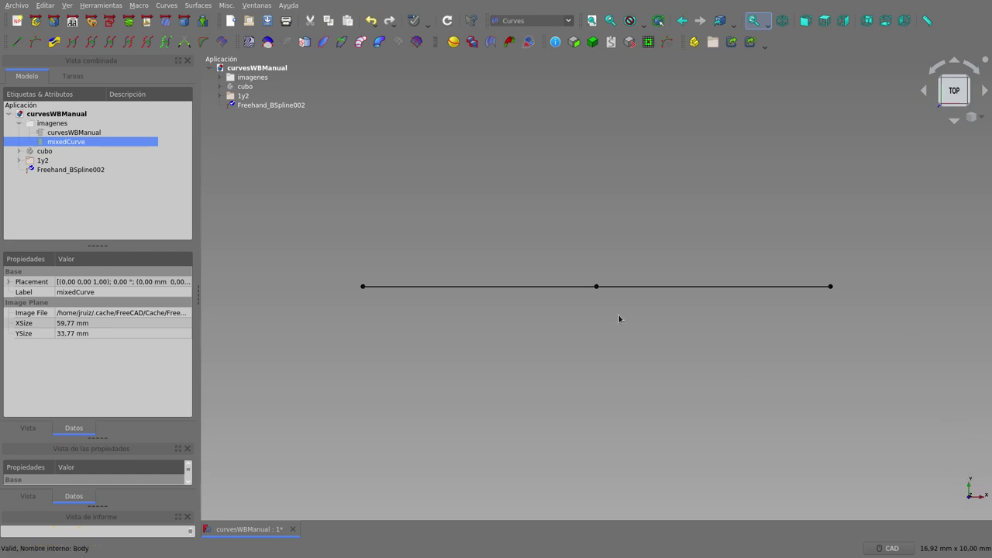
pyautogui.moveTo(596, 289); pyautogui.dragTo(455, 199)
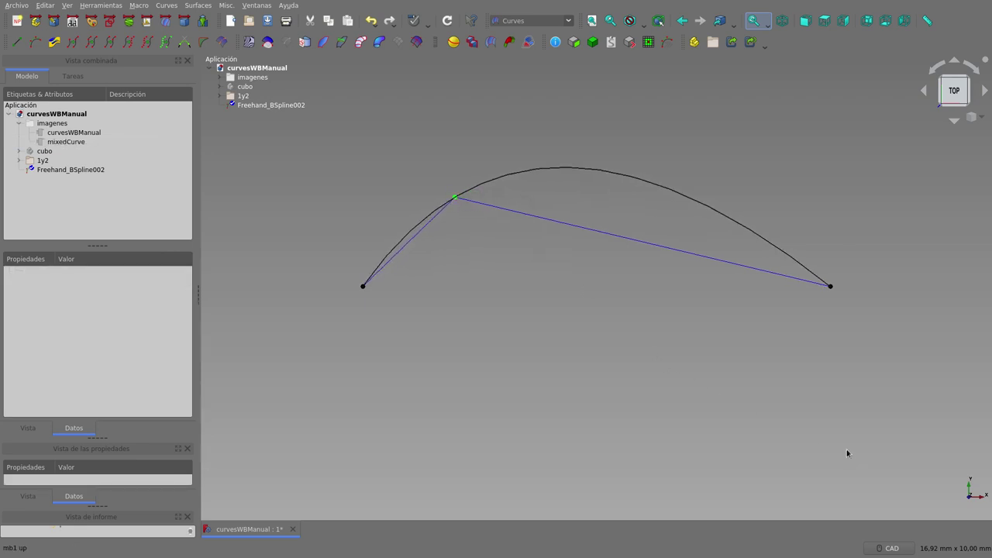
pyautogui.press('Escape')
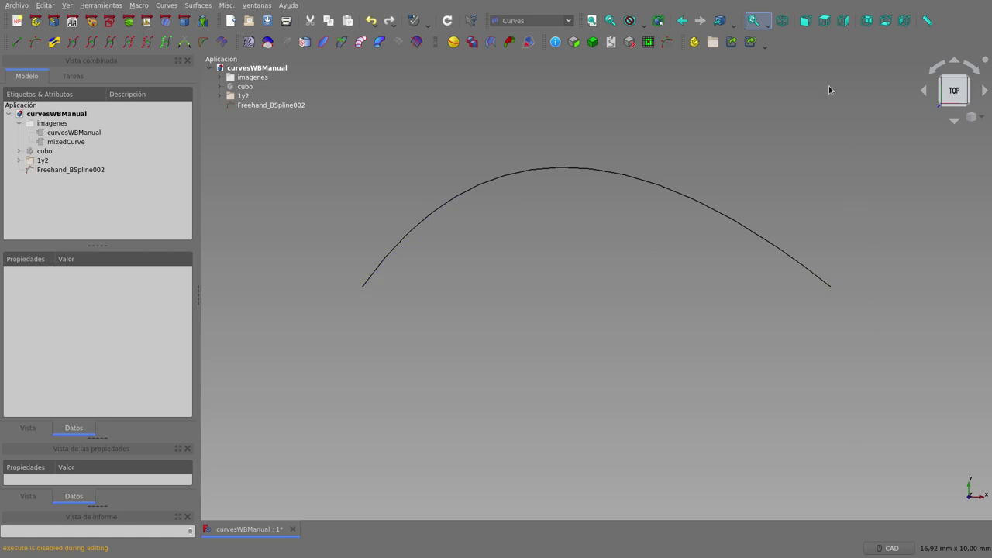
# Step: Draw Freehand_BSpline003 in front view as a tall arch, then select the cubo box
pyautogui.click(804, 22)
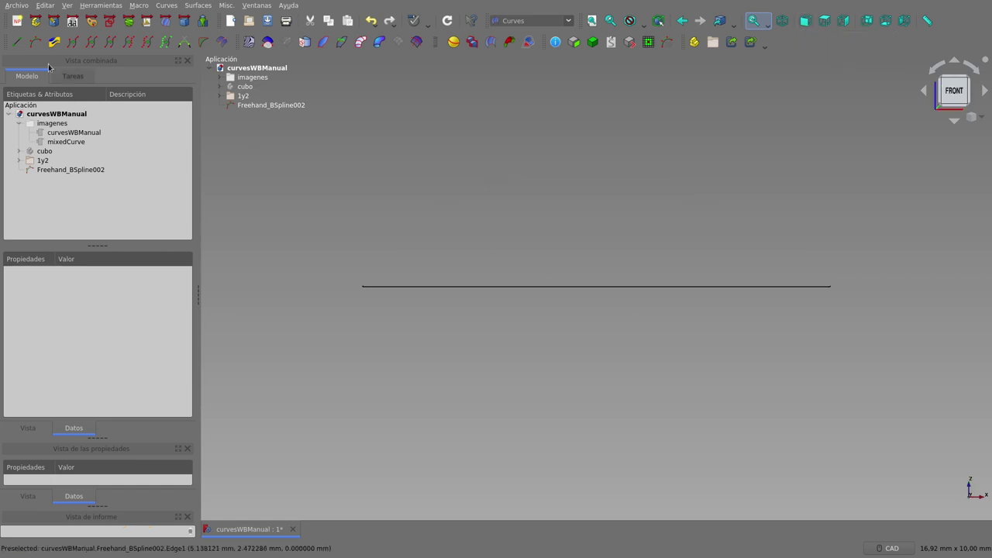
pyautogui.click(31, 45)
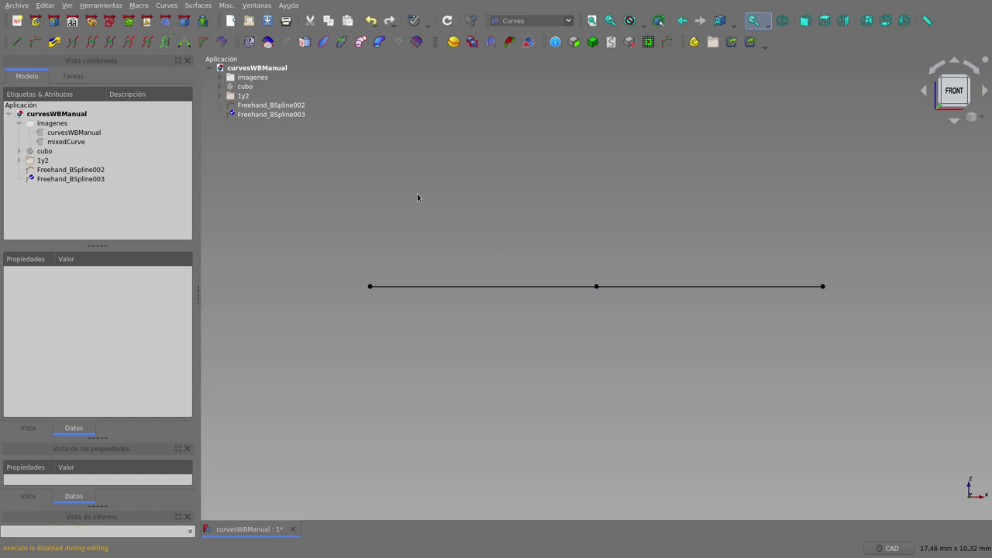
pyautogui.moveTo(596, 287); pyautogui.dragTo(745, 120)
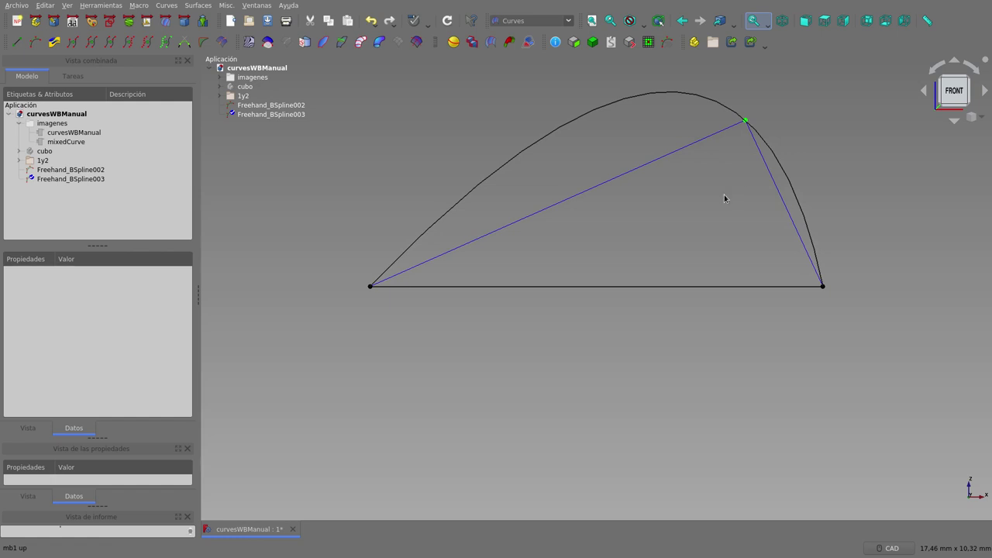
pyautogui.press('q')
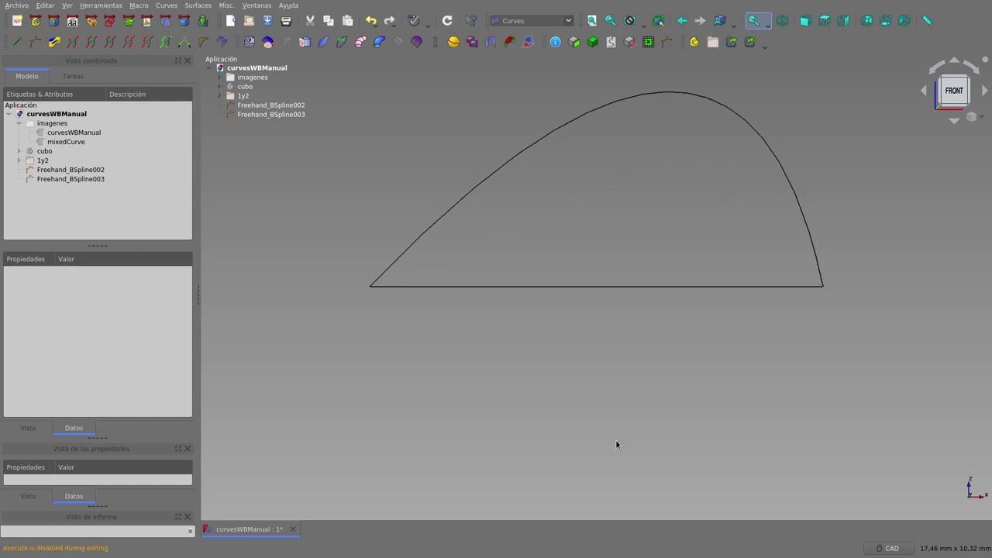
pyautogui.click(254, 88)
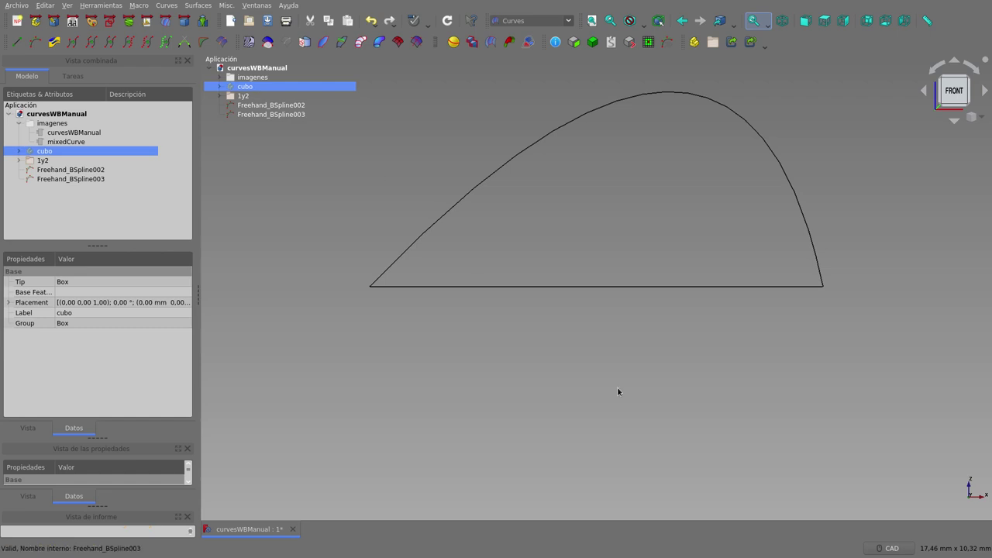
# Step: Toggle the cubo box while orbiting to compare both splines, ending hidden in top view
pyautogui.press('space')
pyautogui.press('space')
pyautogui.moveTo(661, 394); pyautogui.dragTo(511, 287, button='middle')
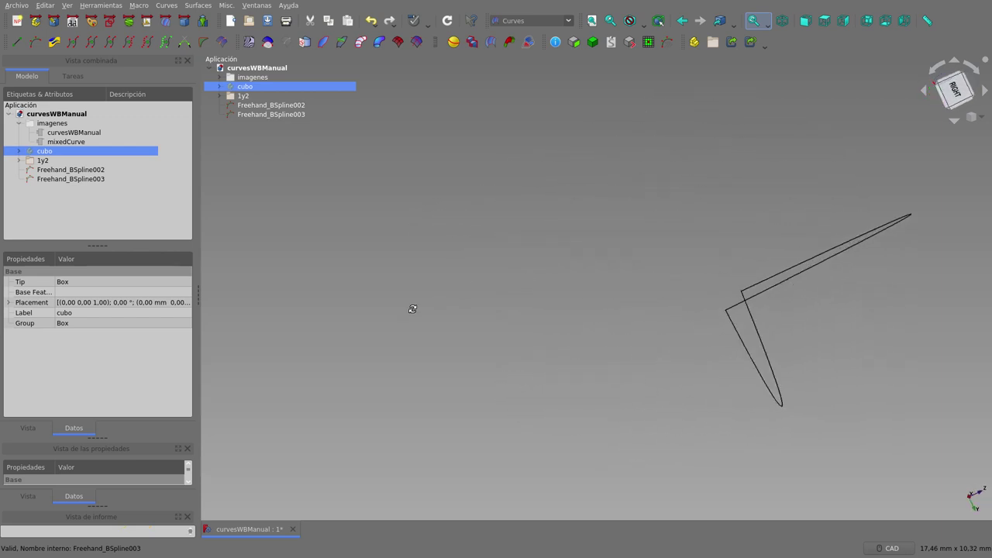
pyautogui.moveTo(510, 287); pyautogui.dragTo(419, 345, button='middle')
pyautogui.moveTo(741, 336)
pyautogui.mouseDown(button='middle')
pyautogui.moveTo(778, 219)
pyautogui.moveTo(527, 167)
pyautogui.mouseUp(button='middle')
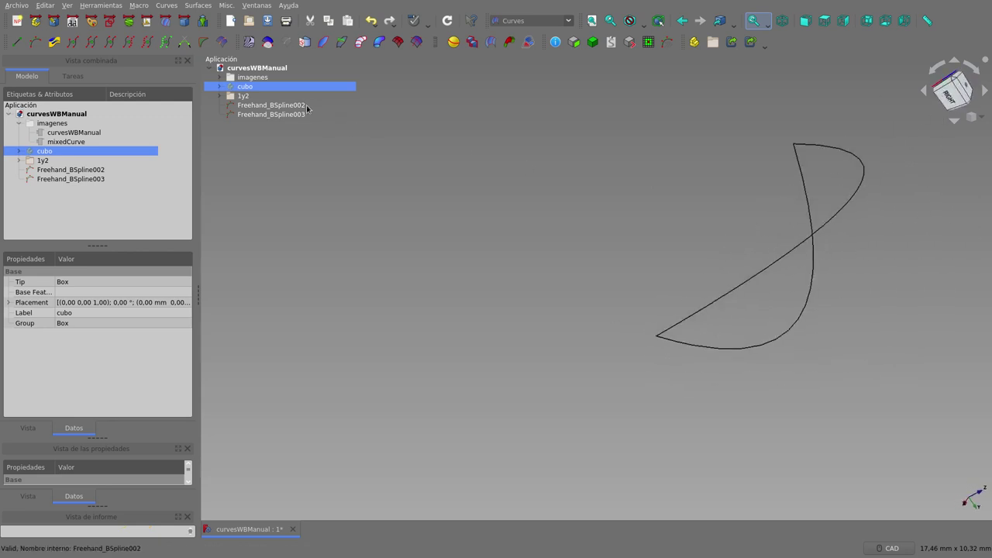
pyautogui.press('space')
pyautogui.scroll(-5, 373, 268)
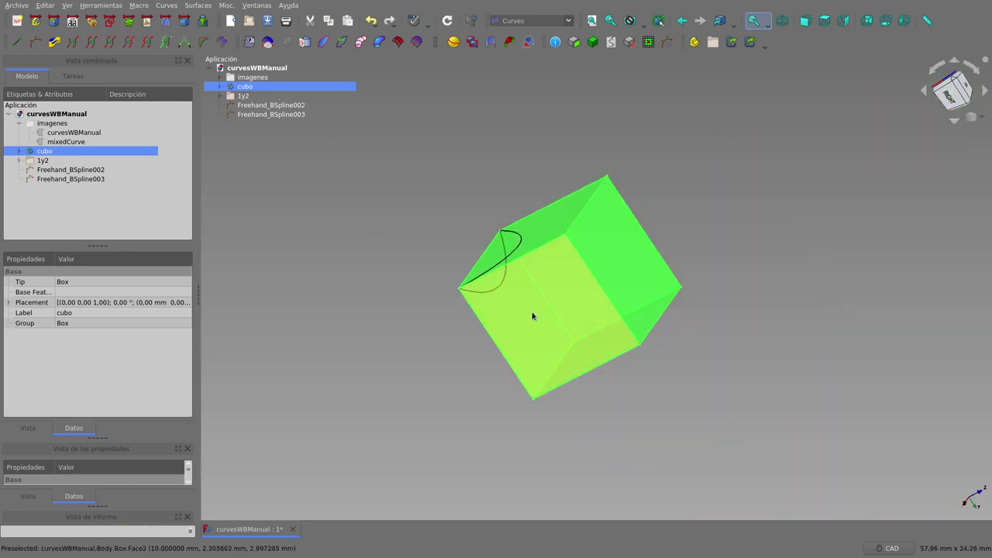
pyautogui.moveTo(532, 314)
pyautogui.mouseDown(button='middle')
pyautogui.moveTo(527, 218)
pyautogui.moveTo(460, 230)
pyautogui.moveTo(468, 293)
pyautogui.moveTo(640, 307)
pyautogui.mouseUp(button='middle')
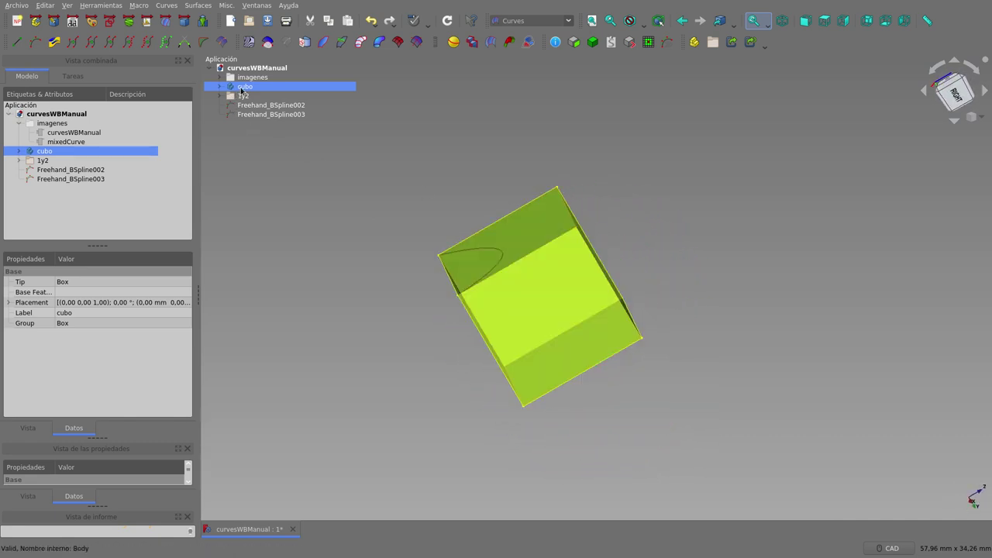
pyautogui.press('space')
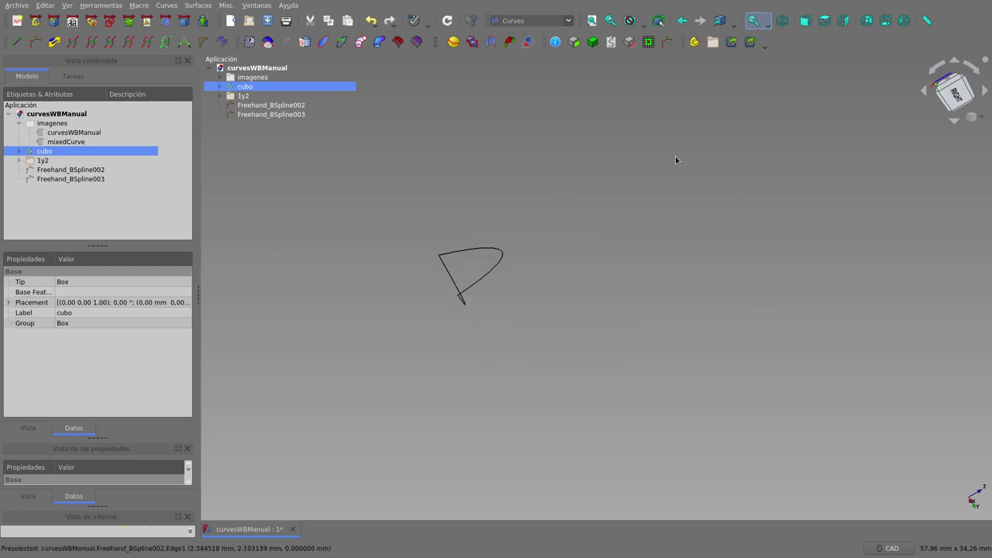
pyautogui.click(824, 21)
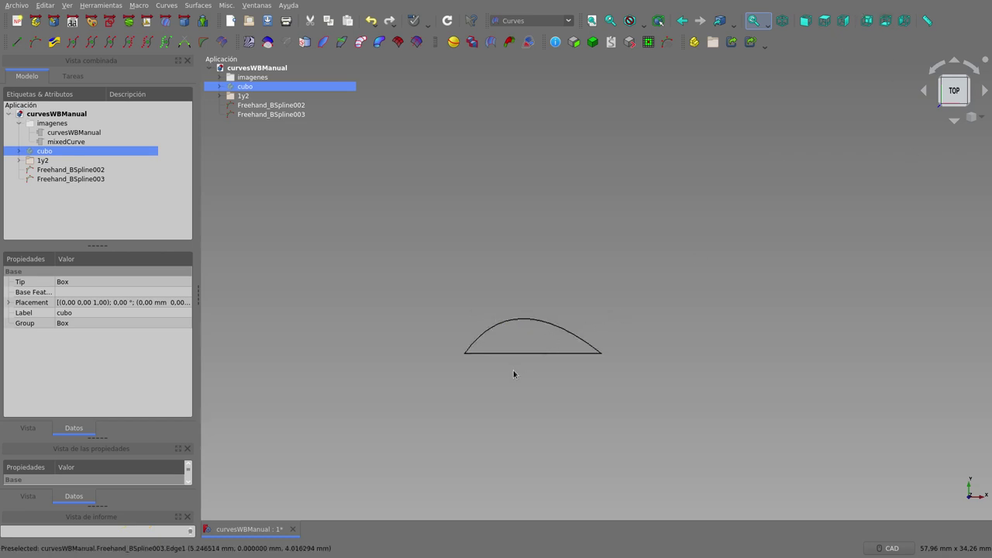
# Step: Select Freehand_BSpline002, then add Freehand_BSpline003 from a zoomed front view
pyautogui.scroll(4, 514, 371)
pyautogui.scroll(4, 513, 369)
pyautogui.scroll(-2, 532, 272)
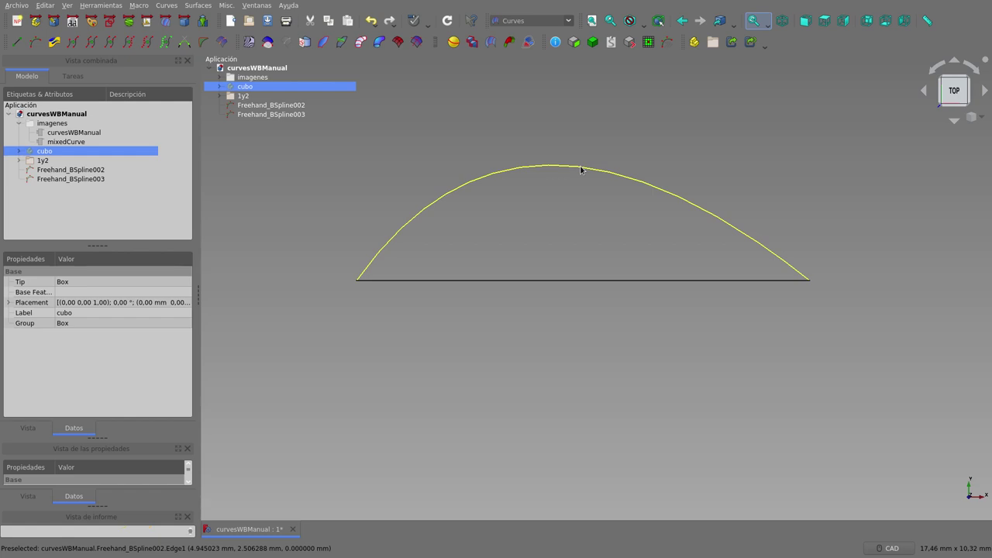
pyautogui.click(581, 169)
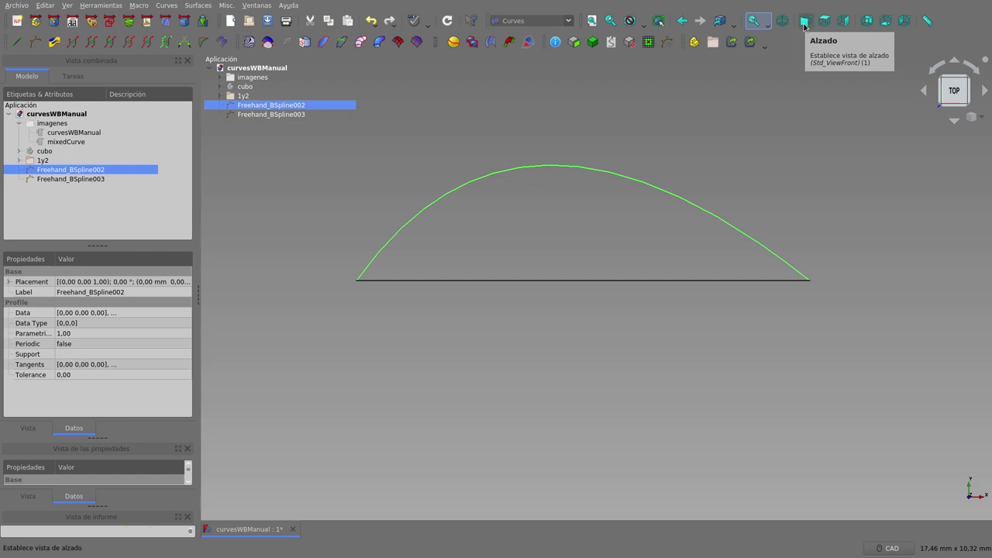
pyautogui.click(804, 23)
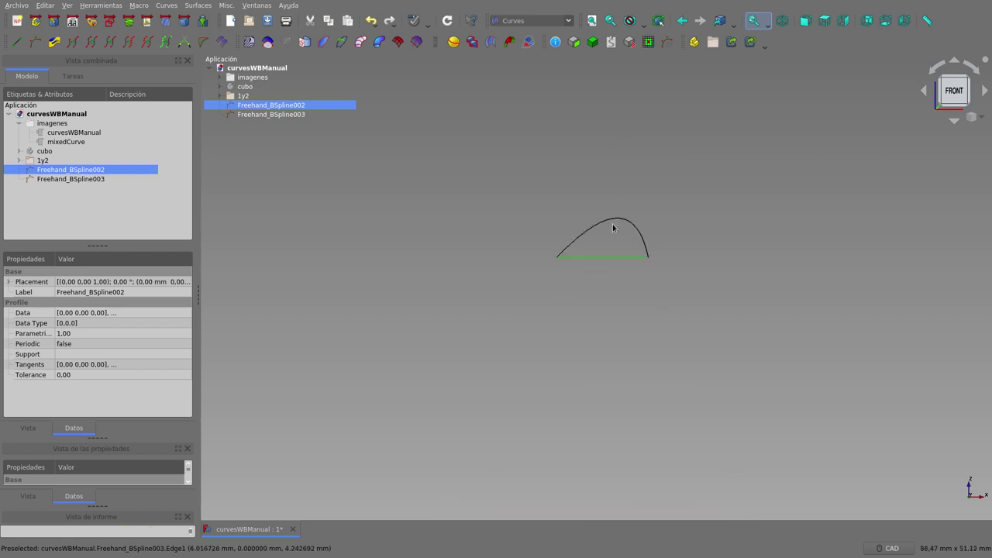
pyautogui.scroll(5, 612, 225)
pyautogui.scroll(4, 612, 224)
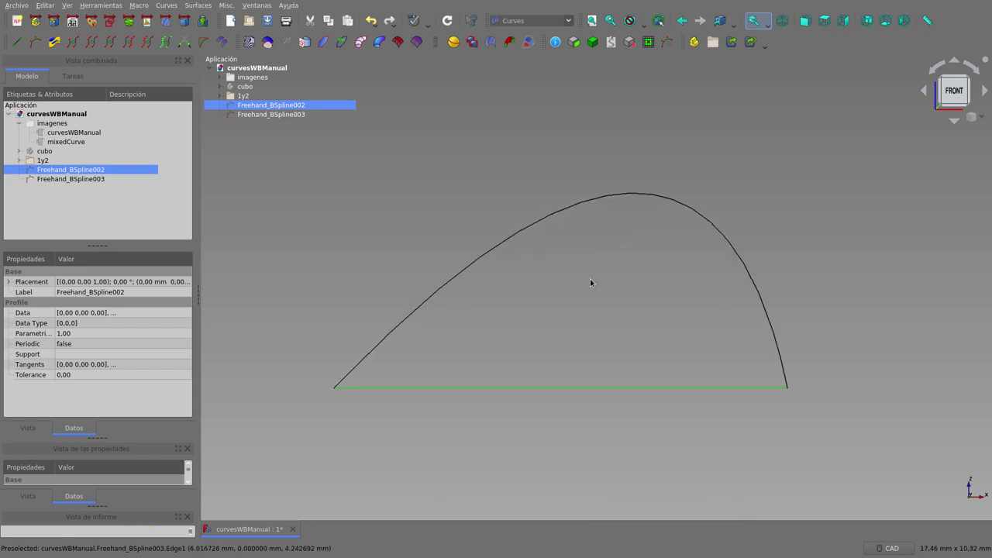
pyautogui.keyDown('ctrl'); pyautogui.click(550, 217); pyautogui.keyUp('ctrl')
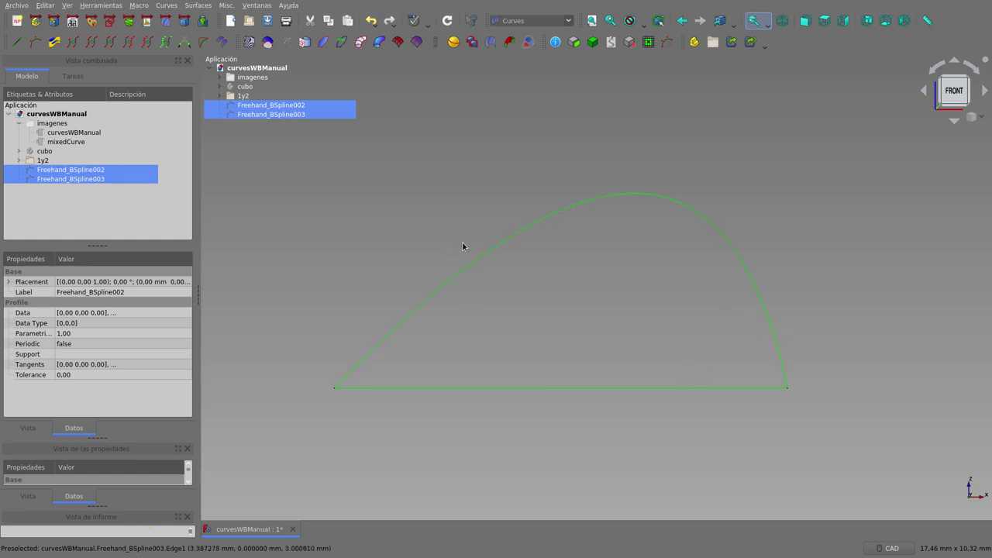
# Step: Create Mixed_curve from the two selected splines and orbit to inspect it in 3D
pyautogui.click(53, 43)
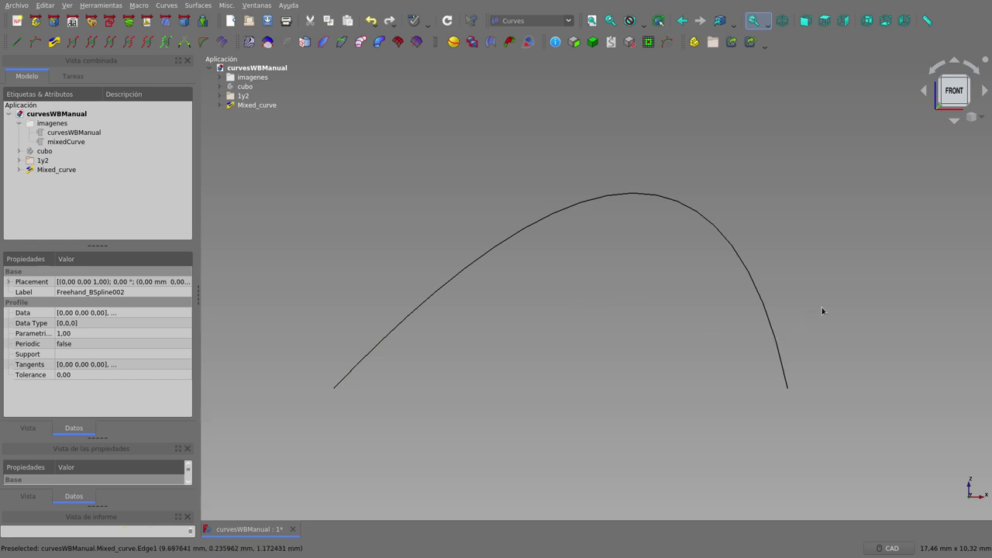
pyautogui.moveTo(834, 314)
pyautogui.mouseDown(button='middle')
pyautogui.moveTo(609, 330)
pyautogui.moveTo(660, 345)
pyautogui.moveTo(664, 325)
pyautogui.moveTo(716, 308)
pyautogui.moveTo(760, 319)
pyautogui.moveTo(721, 337)
pyautogui.moveTo(600, 318)
pyautogui.moveTo(719, 349)
pyautogui.moveTo(786, 341)
pyautogui.mouseUp(button='middle')
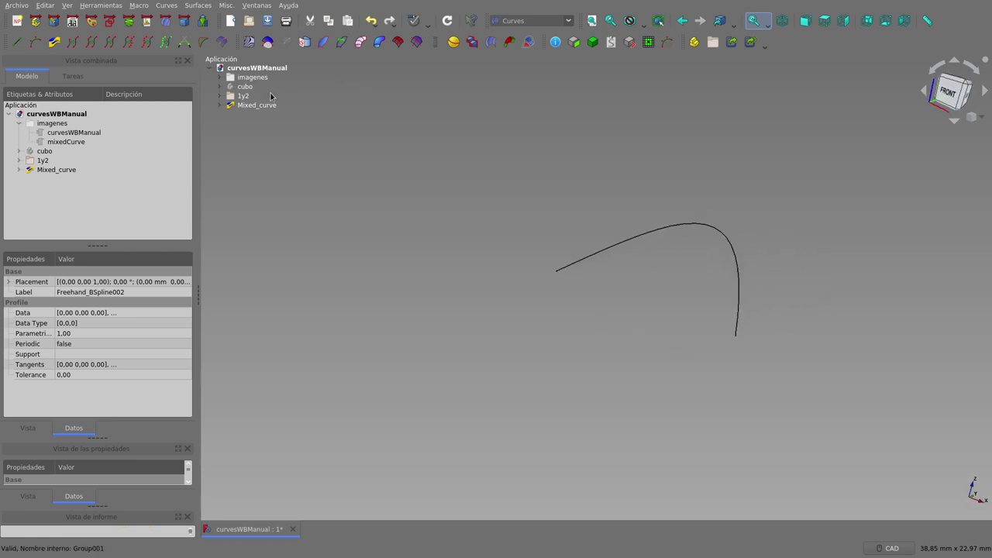
# Step: Show the cubo box and orbit to check Mixed_curve against it
pyautogui.click(253, 88)
pyautogui.press('space')
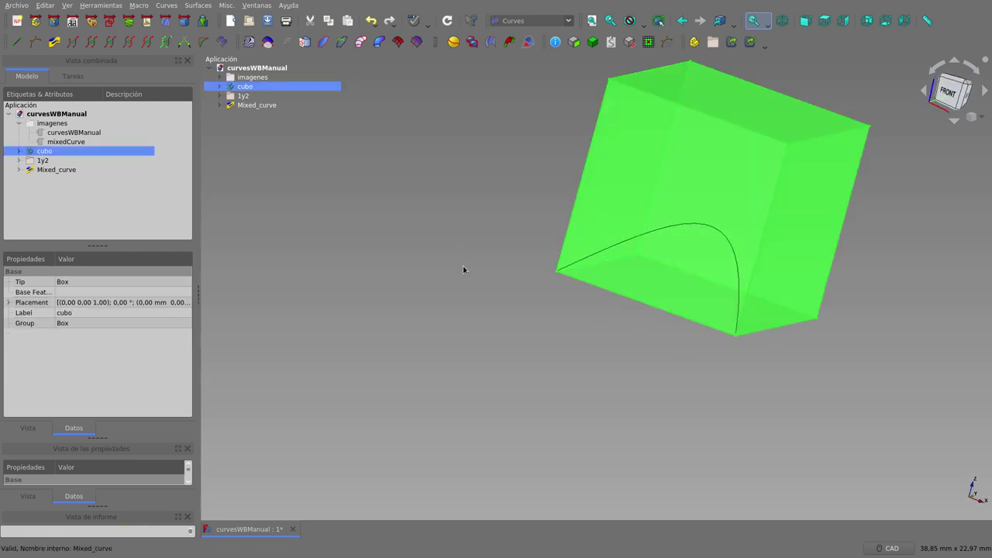
pyautogui.moveTo(575, 306)
pyautogui.mouseDown(button='middle')
pyautogui.moveTo(459, 290)
pyautogui.moveTo(414, 261)
pyautogui.moveTo(449, 301)
pyautogui.moveTo(420, 288)
pyautogui.mouseUp(button='middle')
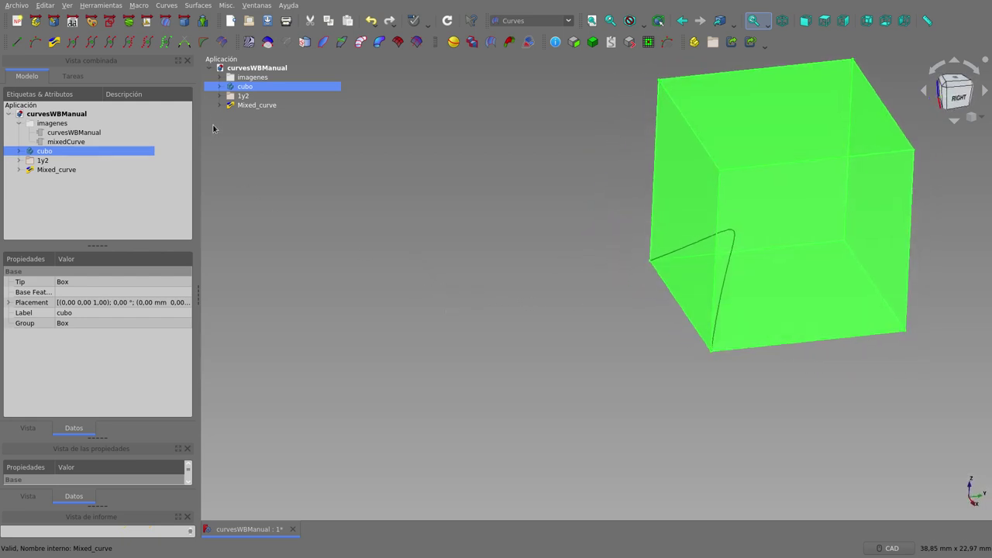
# Step: Make Freehand_BSpline003 visible under Mixed_curve and orbit around the cube to compare curves
pyautogui.click(219, 106)
pyautogui.click(268, 115)
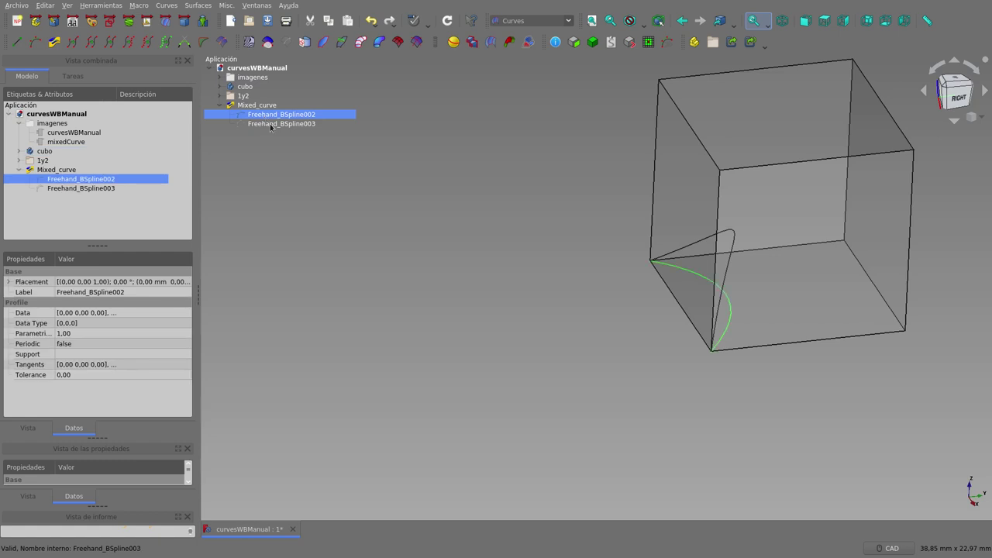
pyautogui.click(270, 124)
pyautogui.press('space')
pyautogui.click(500, 330)
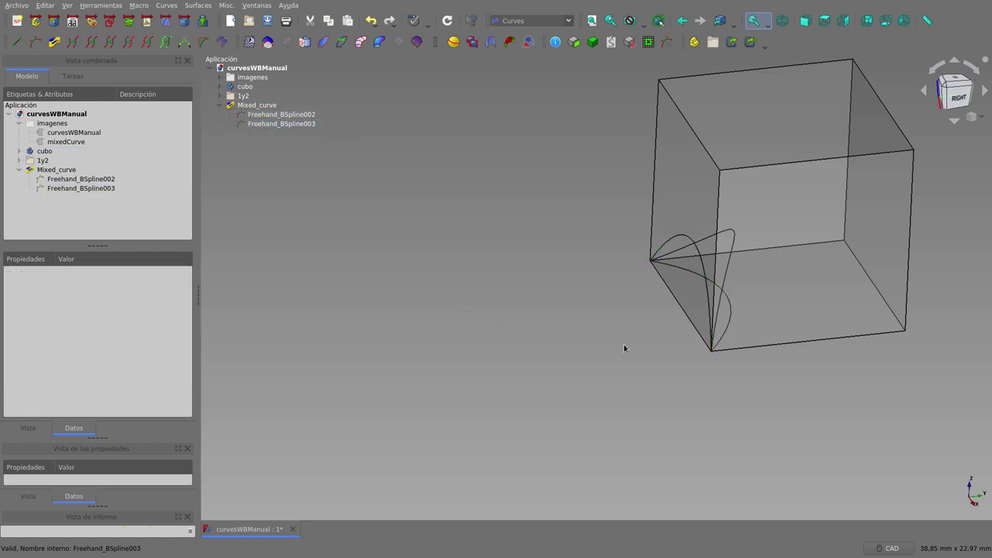
pyautogui.moveTo(625, 343)
pyautogui.mouseDown(button='middle')
pyautogui.moveTo(722, 367)
pyautogui.moveTo(594, 288)
pyautogui.moveTo(594, 271)
pyautogui.moveTo(571, 302)
pyautogui.moveTo(550, 310)
pyautogui.moveTo(549, 332)
pyautogui.moveTo(554, 346)
pyautogui.moveTo(604, 341)
pyautogui.mouseUp(button='middle')
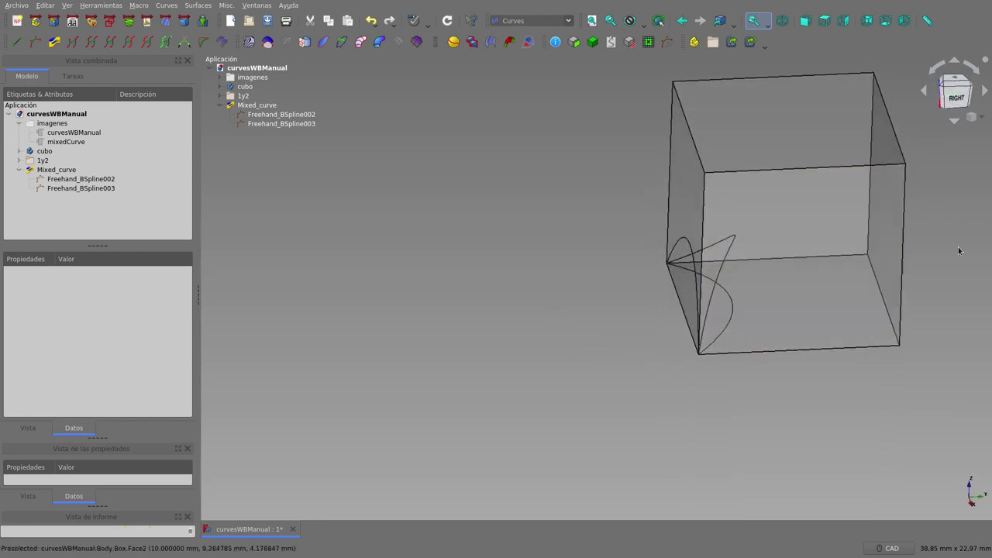
pyautogui.scroll(2, 960, 246)
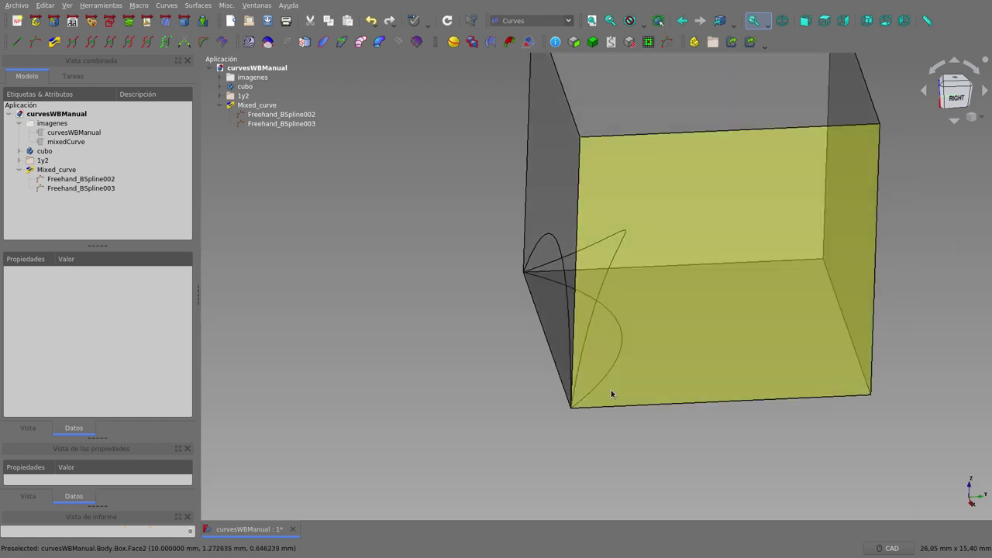
pyautogui.moveTo(633, 348)
pyautogui.mouseDown(button='middle')
pyautogui.moveTo(679, 315)
pyautogui.moveTo(625, 303)
pyautogui.moveTo(580, 315)
pyautogui.moveTo(591, 356)
pyautogui.moveTo(745, 348)
pyautogui.mouseUp(button='middle')
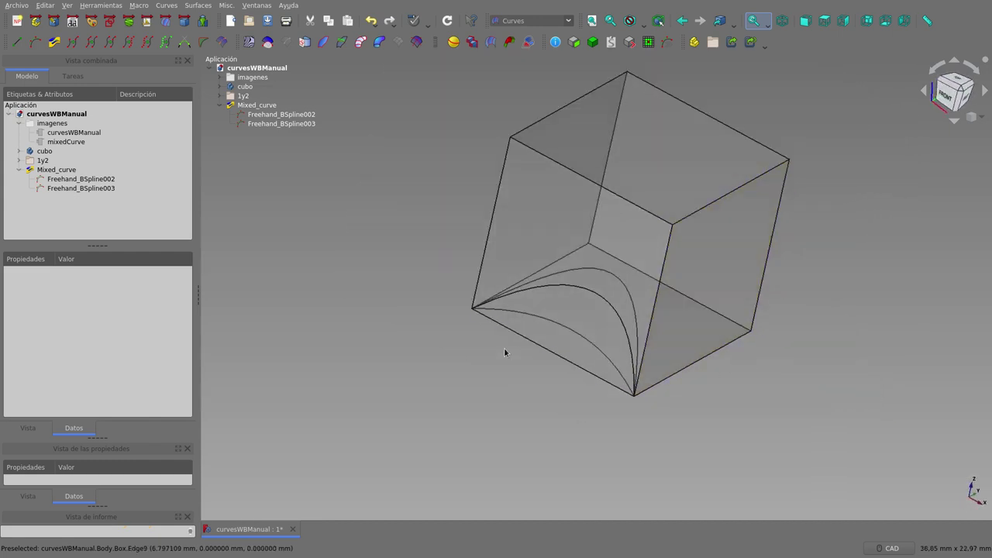
pyautogui.moveTo(505, 350)
pyautogui.mouseDown(button='middle')
pyautogui.moveTo(528, 379)
pyautogui.moveTo(572, 362)
pyautogui.moveTo(569, 350)
pyautogui.moveTo(498, 349)
pyautogui.moveTo(528, 383)
pyautogui.mouseUp(button='middle')
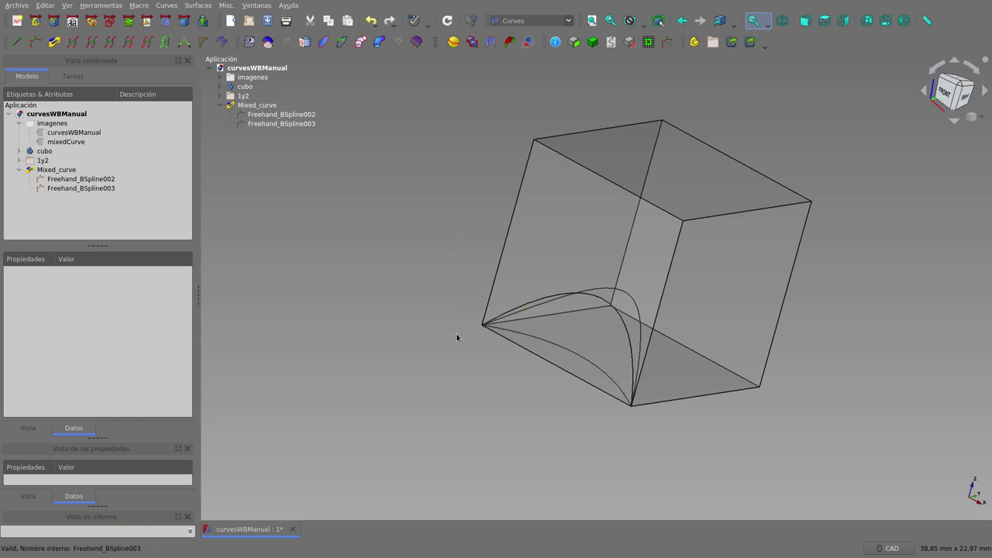
pyautogui.moveTo(457, 338)
pyautogui.mouseDown(button='middle')
pyautogui.moveTo(535, 365)
pyautogui.moveTo(578, 354)
pyautogui.mouseUp(button='middle')
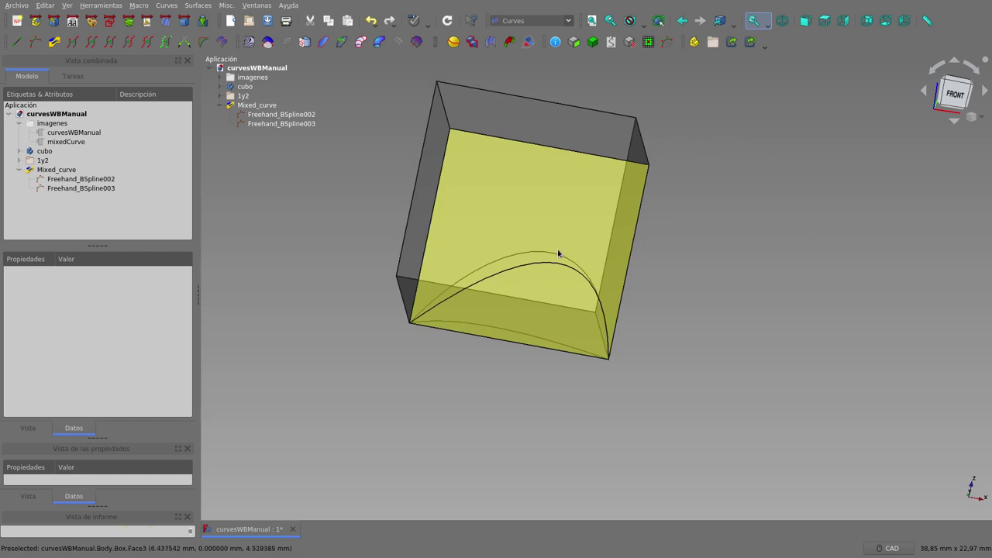
pyautogui.moveTo(558, 253)
pyautogui.mouseDown(button='middle')
pyautogui.moveTo(560, 271)
pyautogui.moveTo(609, 274)
pyautogui.mouseUp(button='middle')
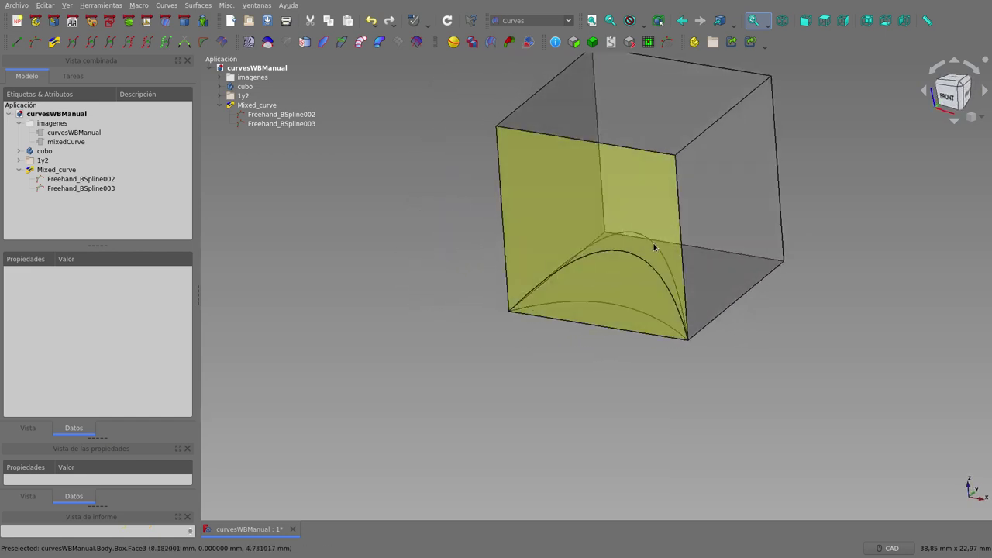
# Step: Hide the cubo box and view the three curves from the front
pyautogui.click(244, 89)
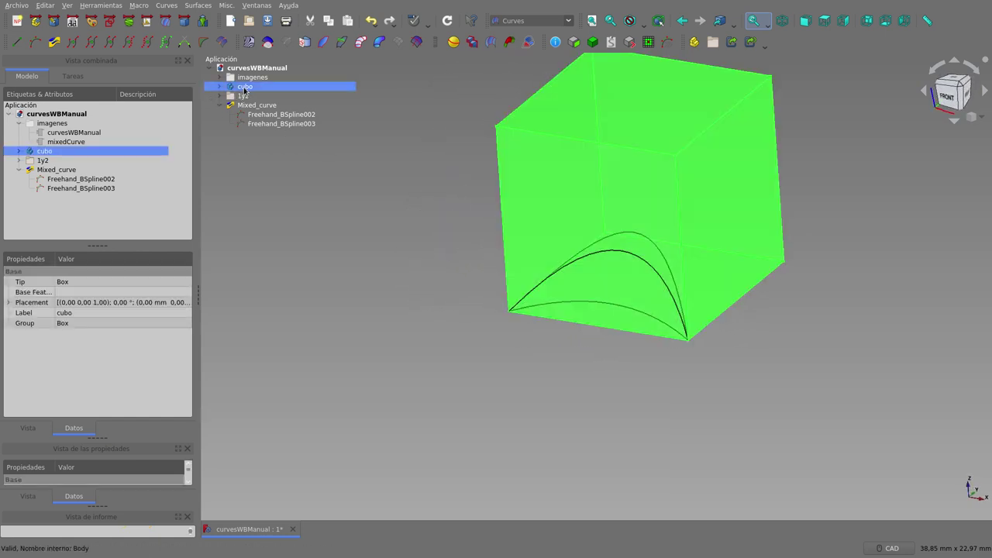
pyautogui.press('space')
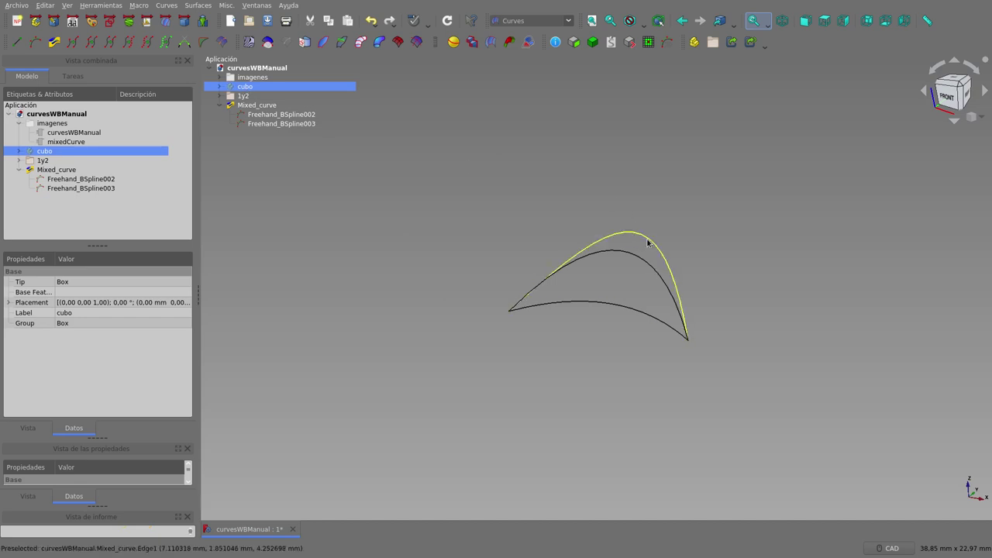
pyautogui.moveTo(746, 275); pyautogui.dragTo(645, 284, button='middle')
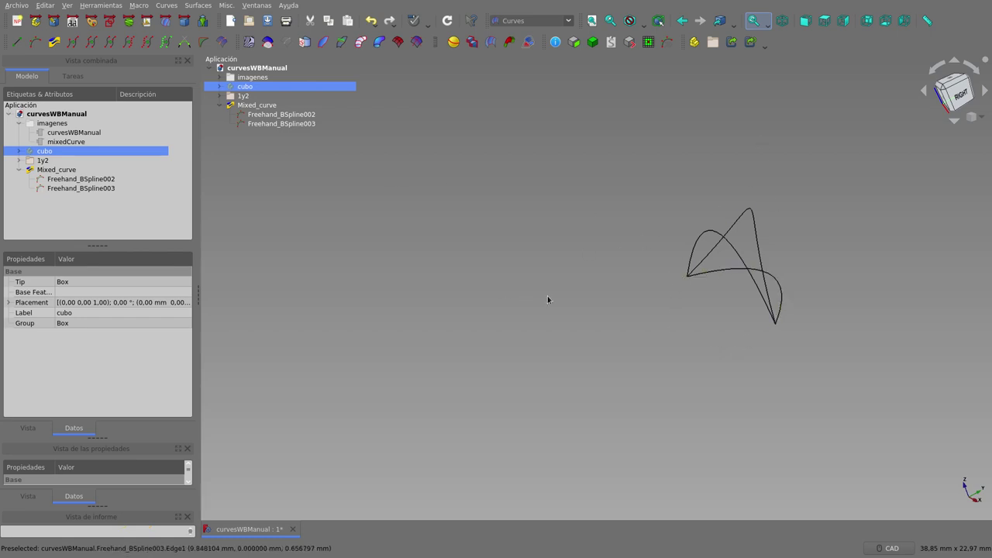
pyautogui.press('1')
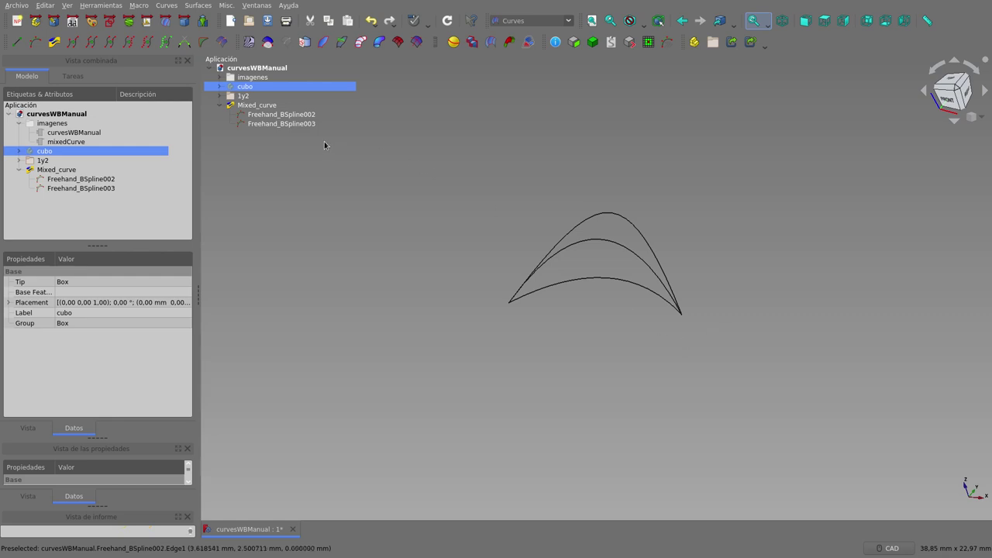
# Step: In top view, drag Freehand_BSpline002's end pole outward past the other curve's end
pyautogui.click(276, 118)
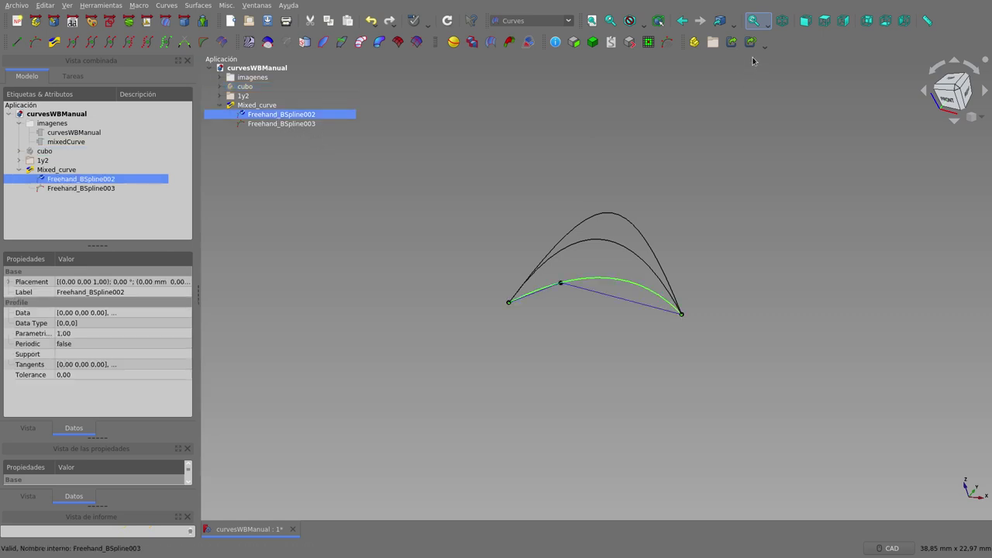
pyautogui.click(823, 21)
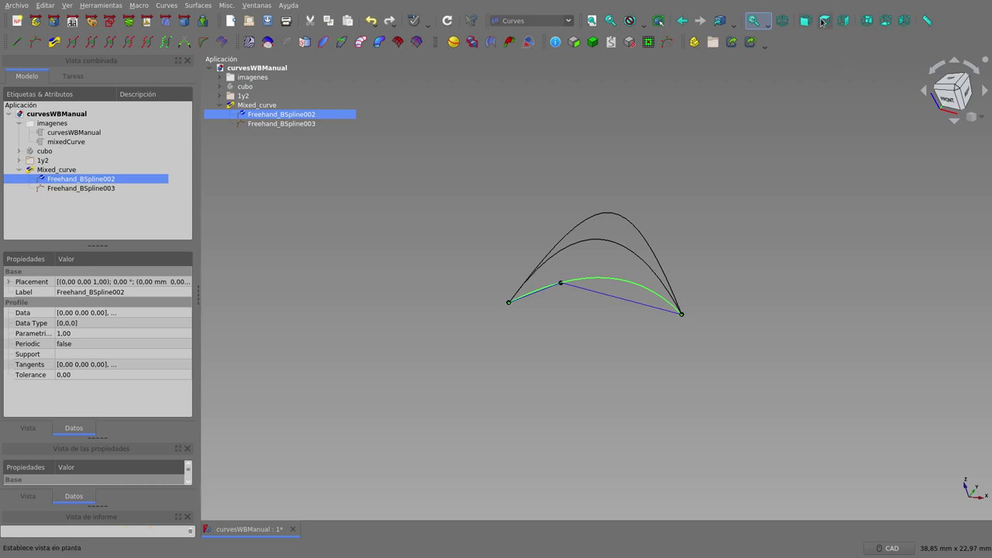
pyautogui.scroll(-5, 642, 249)
pyautogui.scroll(4, 570, 237)
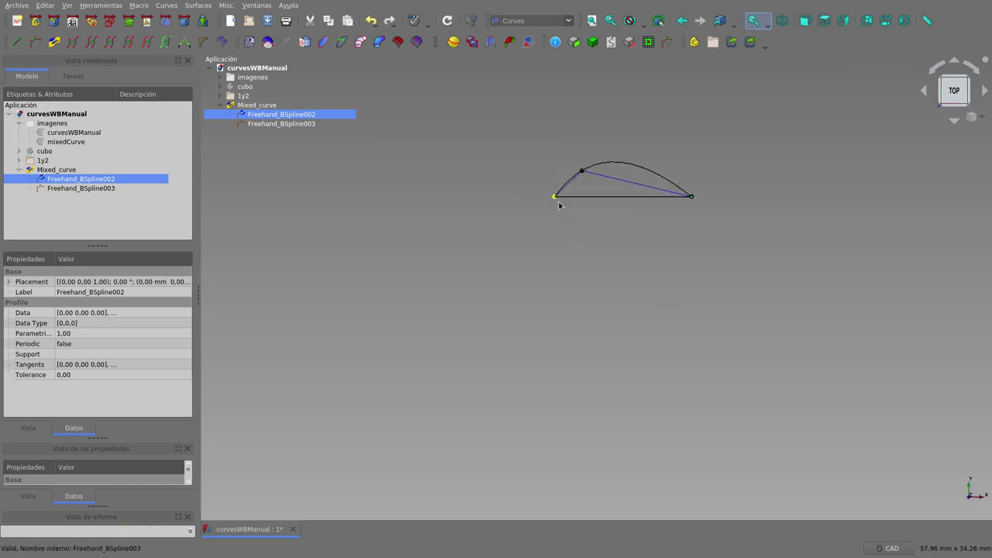
pyautogui.moveTo(502, 200); pyautogui.dragTo(504, 199)
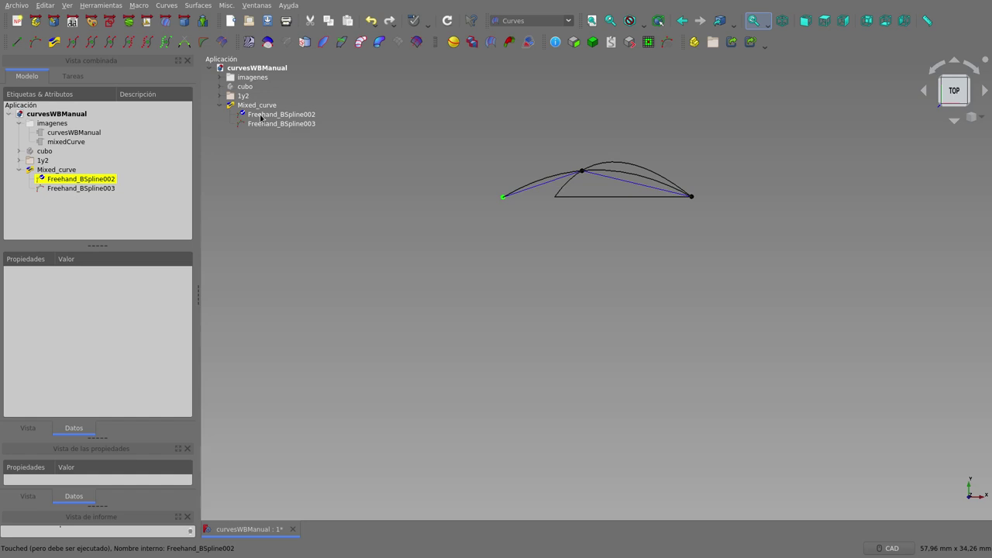
pyautogui.press('Escape')
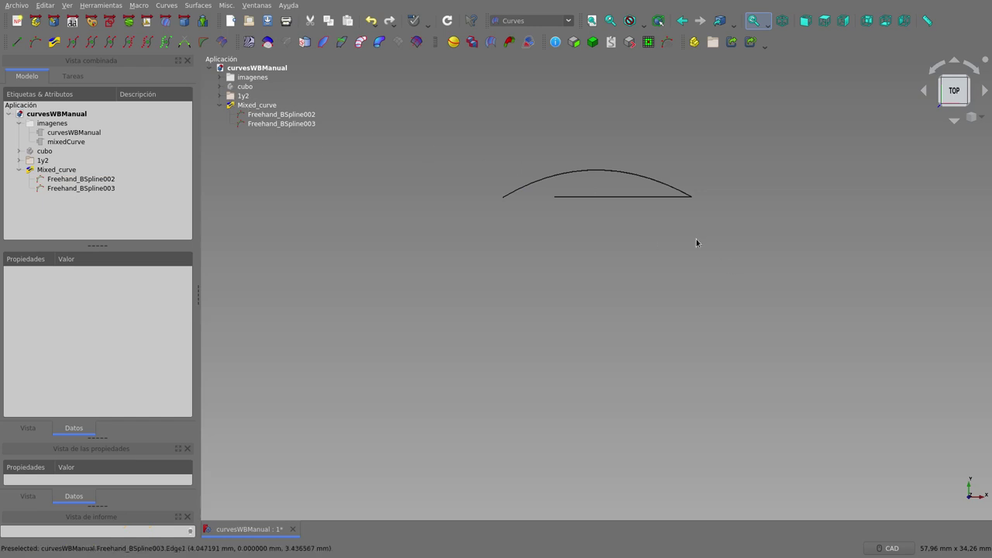
pyautogui.moveTo(696, 243)
pyautogui.mouseDown(button='middle')
pyautogui.moveTo(642, 248)
pyautogui.moveTo(631, 299)
pyautogui.moveTo(600, 305)
pyautogui.moveTo(648, 293)
pyautogui.mouseUp(button='middle')
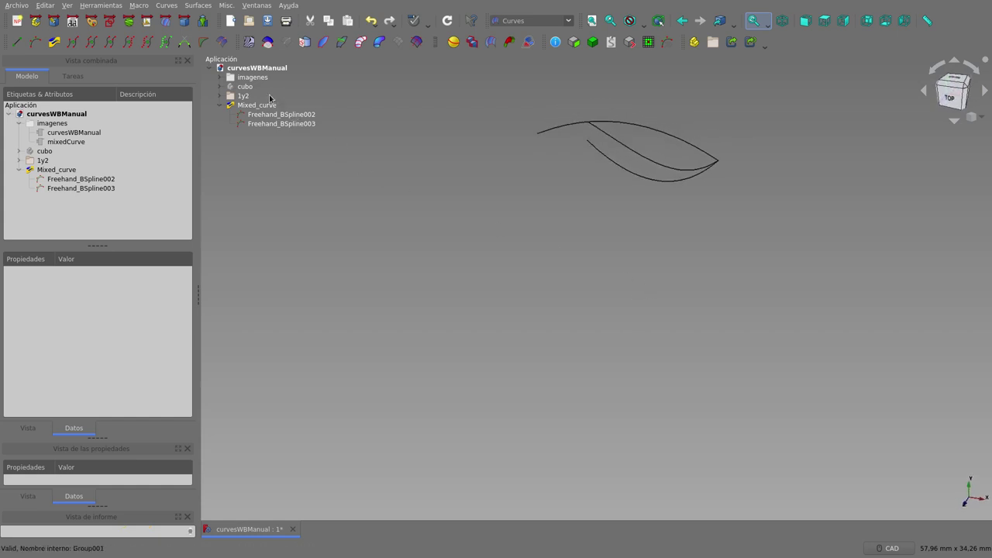
# Step: Show the cubo box again and orbit around it with the curves
pyautogui.click(254, 90)
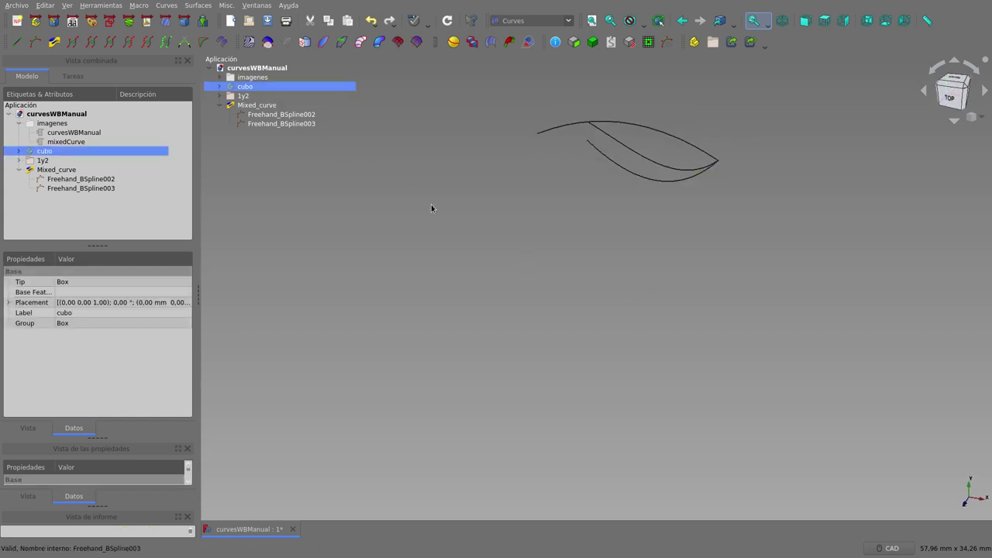
pyautogui.press('space')
pyautogui.moveTo(574, 282)
pyautogui.mouseDown(button='middle')
pyautogui.moveTo(618, 289)
pyautogui.moveTo(781, 261)
pyautogui.moveTo(861, 299)
pyautogui.moveTo(844, 310)
pyautogui.mouseUp(button='middle')
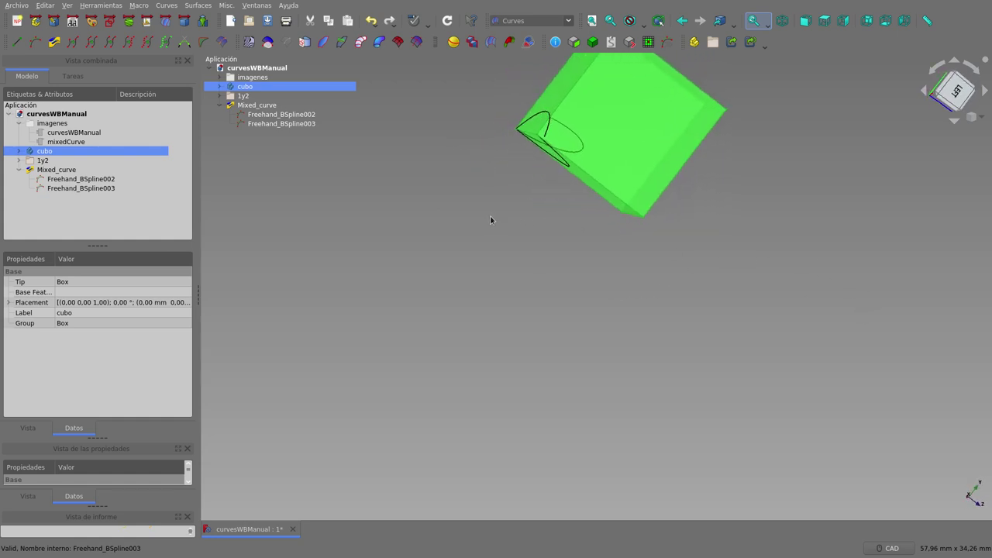
pyautogui.moveTo(490, 220)
pyautogui.mouseDown(button='middle')
pyautogui.moveTo(473, 279)
pyautogui.moveTo(558, 312)
pyautogui.moveTo(555, 368)
pyautogui.moveTo(638, 326)
pyautogui.mouseUp(button='middle')
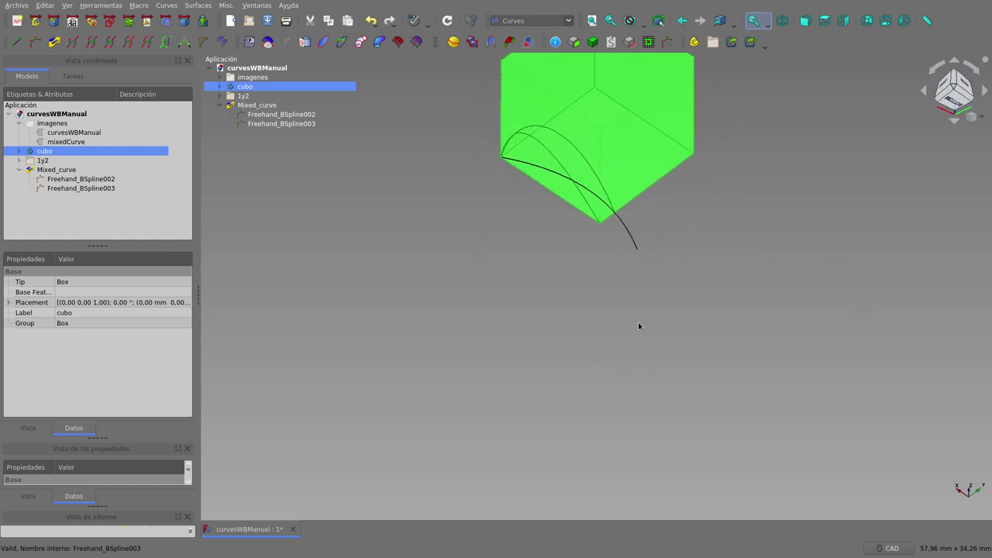
pyautogui.moveTo(700, 153)
pyautogui.mouseDown(button='middle')
pyautogui.moveTo(614, 100)
pyautogui.moveTo(565, 100)
pyautogui.moveTo(716, 240)
pyautogui.moveTo(687, 233)
pyautogui.moveTo(725, 265)
pyautogui.moveTo(659, 259)
pyautogui.moveTo(641, 268)
pyautogui.moveTo(724, 221)
pyautogui.moveTo(748, 222)
pyautogui.moveTo(687, 204)
pyautogui.moveTo(740, 168)
pyautogui.moveTo(797, 286)
pyautogui.moveTo(715, 153)
pyautogui.moveTo(629, 113)
pyautogui.moveTo(585, 117)
pyautogui.mouseUp(button='middle')
# Step: From isometric view, zoom and orbit to see the extended curve end poking past the cube
pyautogui.click(767, 22)
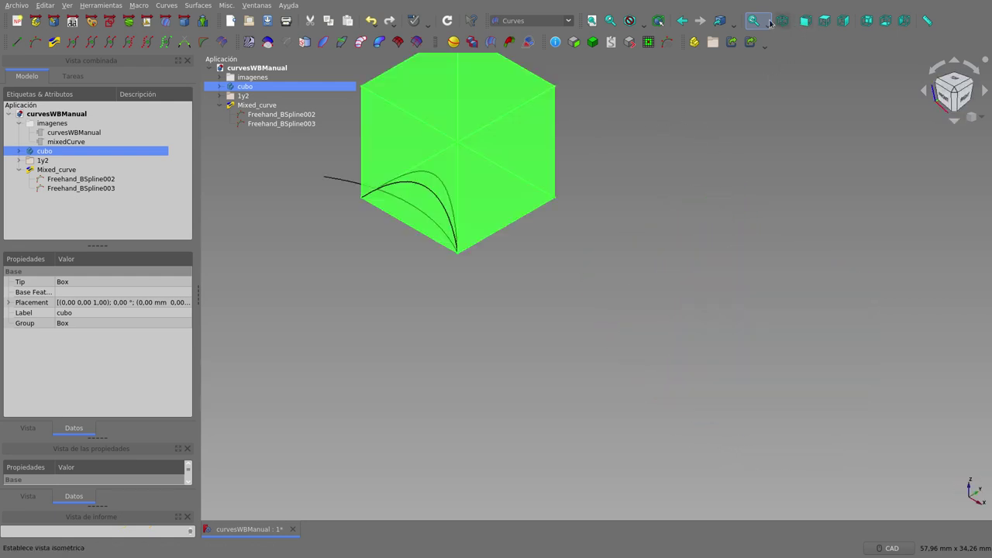
pyautogui.scroll(-2, 554, 273)
pyautogui.moveTo(447, 261); pyautogui.dragTo(486, 280, button='middle')
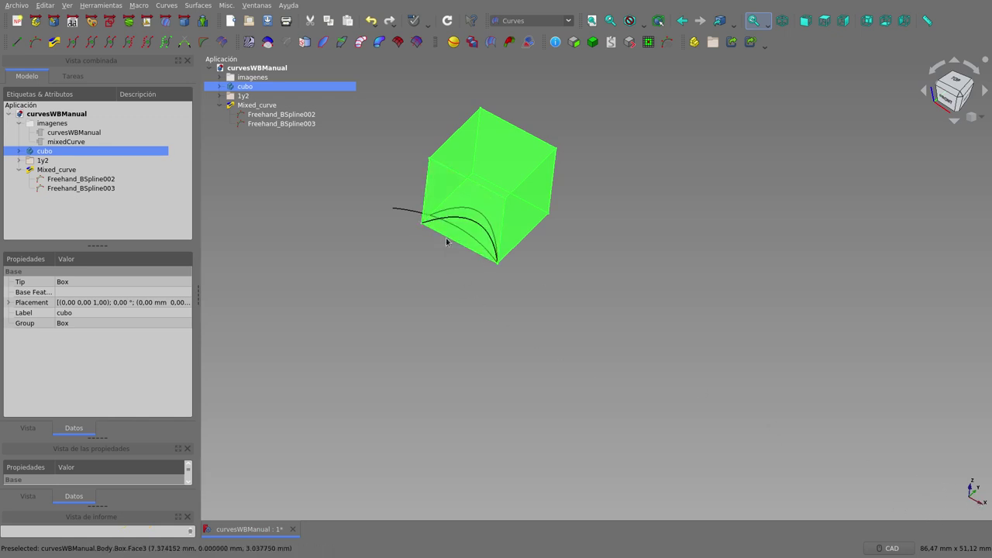
pyautogui.scroll(2, 447, 242)
pyautogui.scroll(4, 448, 225)
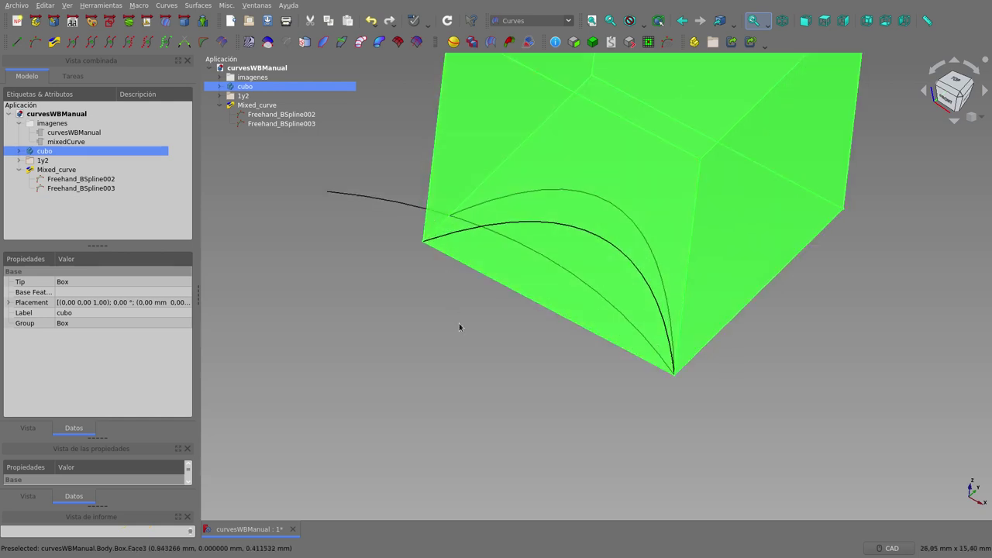
pyautogui.moveTo(461, 328)
pyautogui.mouseDown(button='middle')
pyautogui.moveTo(480, 282)
pyautogui.moveTo(472, 282)
pyautogui.moveTo(545, 305)
pyautogui.moveTo(556, 295)
pyautogui.moveTo(584, 339)
pyautogui.moveTo(631, 369)
pyautogui.moveTo(576, 344)
pyautogui.moveTo(600, 308)
pyautogui.moveTo(498, 273)
pyautogui.moveTo(432, 304)
pyautogui.moveTo(478, 300)
pyautogui.moveTo(637, 233)
pyautogui.mouseUp(button='middle')
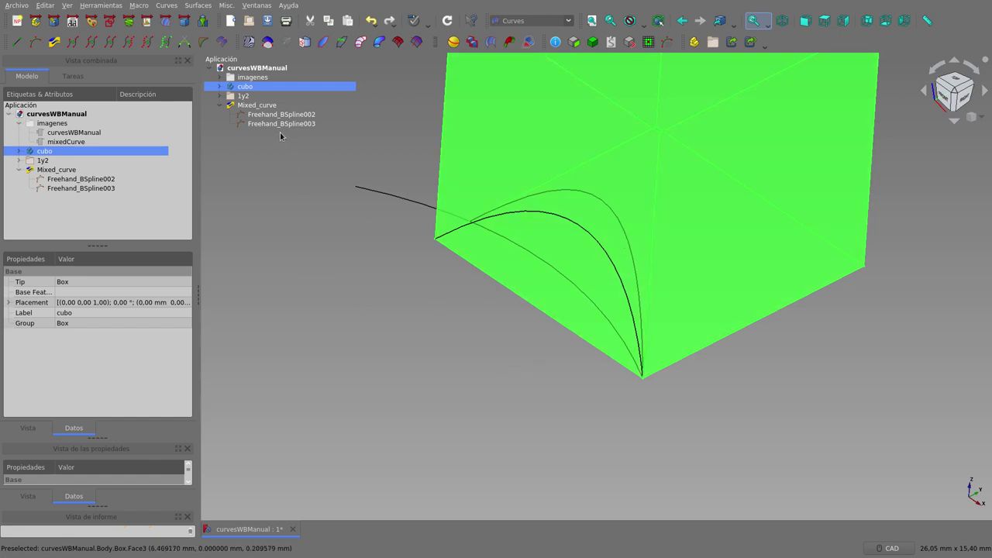
pyautogui.moveTo(475, 397)
pyautogui.mouseDown(button='middle')
pyautogui.moveTo(592, 380)
pyautogui.moveTo(603, 399)
pyautogui.mouseUp(button='middle')
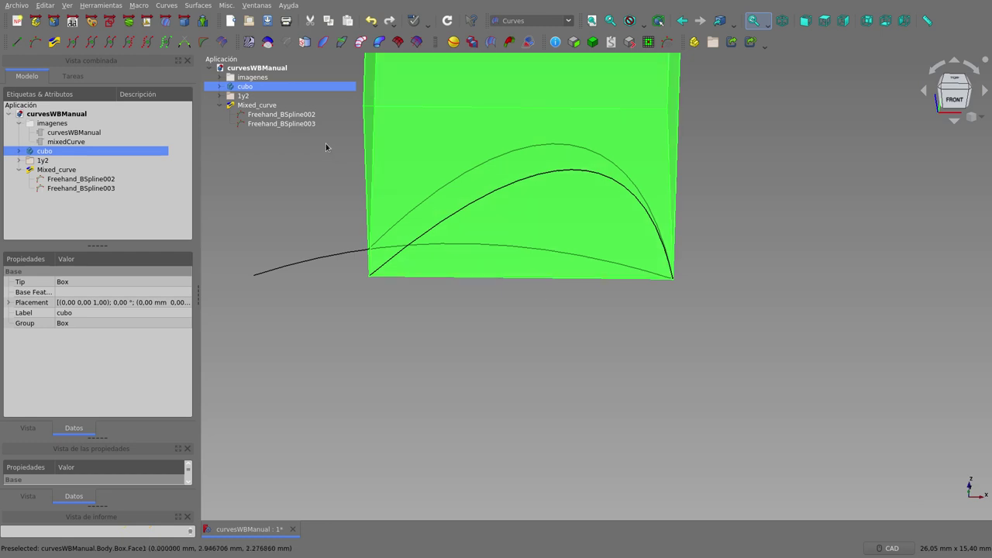
# Step: Switch to the front view and hide the cubo box
pyautogui.click(304, 127)
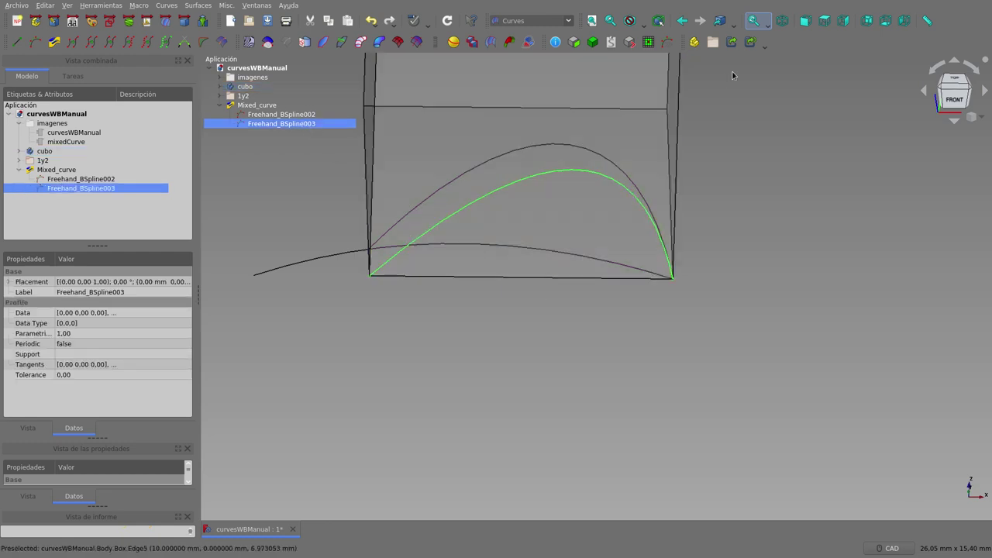
pyautogui.click(805, 21)
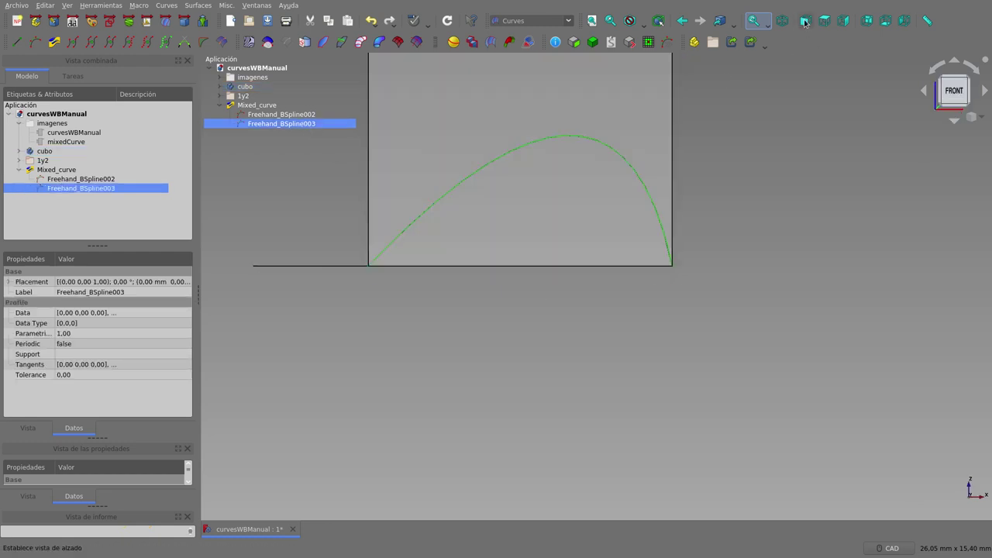
pyautogui.scroll(-4, 764, 246)
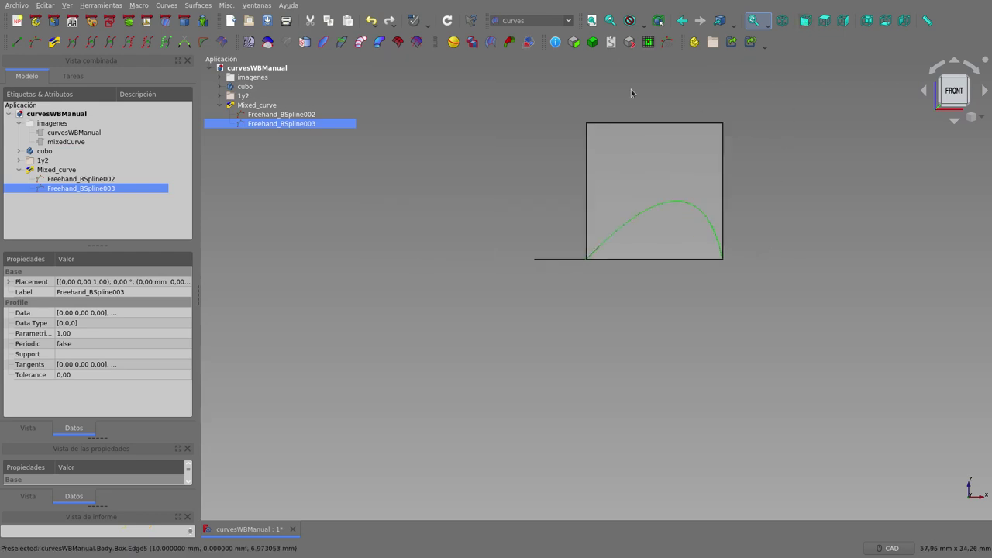
pyautogui.click(236, 87)
pyautogui.press('space')
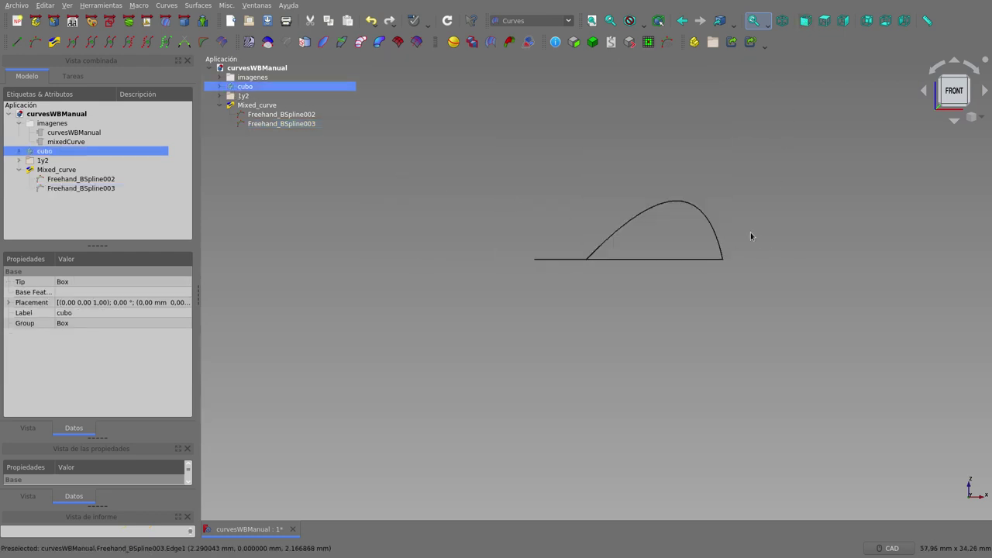
# Step: Drag Freehand_BSpline003's end control point outward past the other curve, then orbit to check
pyautogui.doubleClick(287, 124)
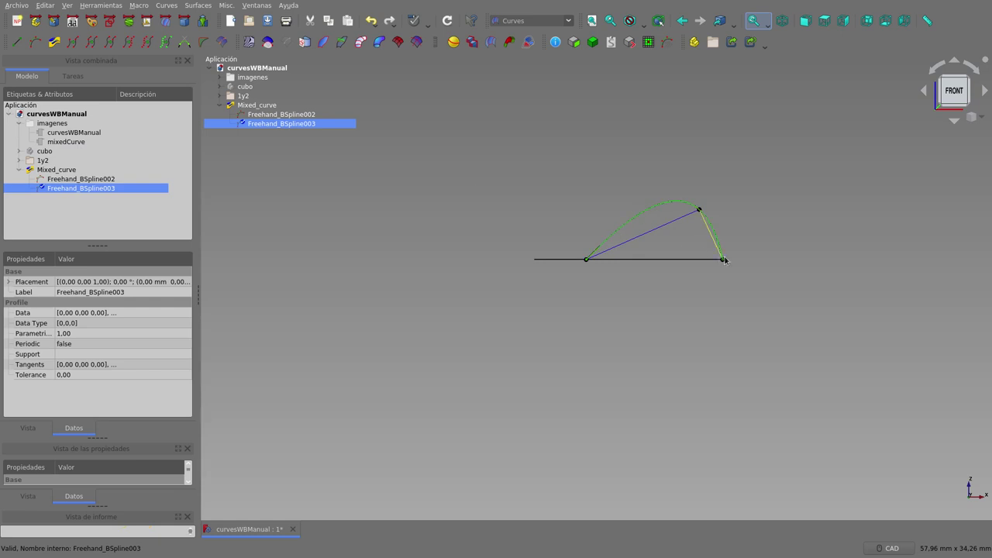
pyautogui.moveTo(725, 262); pyautogui.dragTo(764, 246)
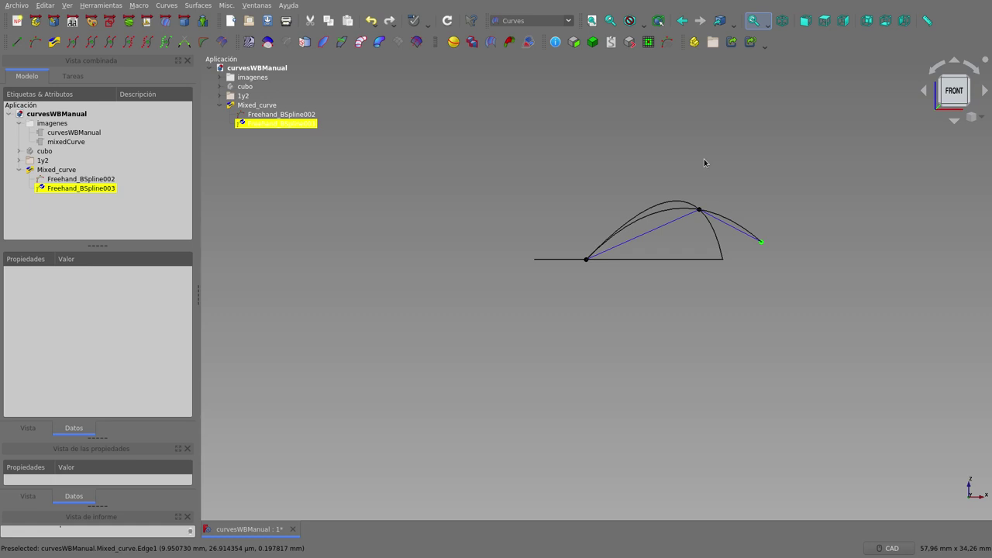
pyautogui.press('Escape')
pyautogui.moveTo(774, 193)
pyautogui.mouseDown(button='middle')
pyautogui.moveTo(748, 205)
pyautogui.moveTo(692, 259)
pyautogui.mouseUp(button='middle')
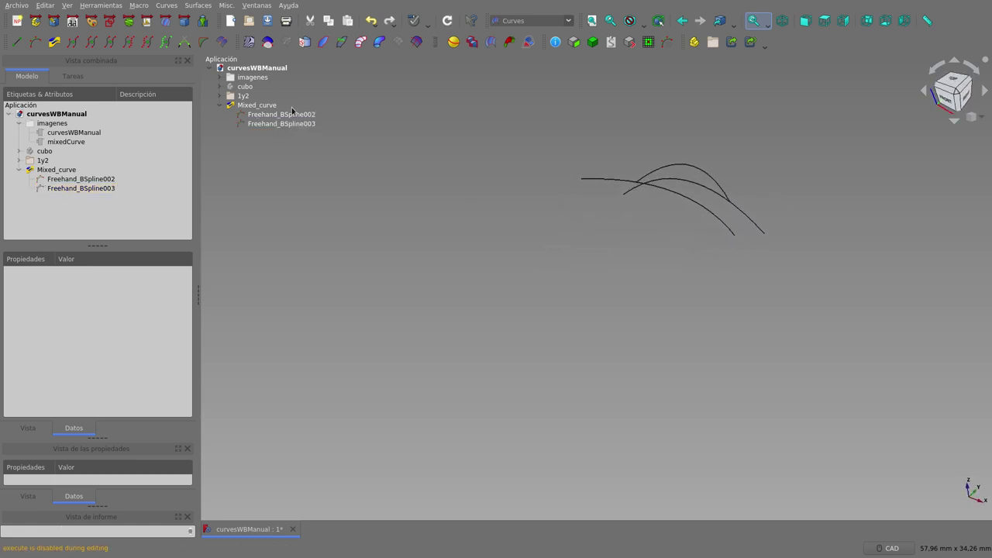
# Step: Show the cubo box again and fit all objects in the view
pyautogui.click(257, 88)
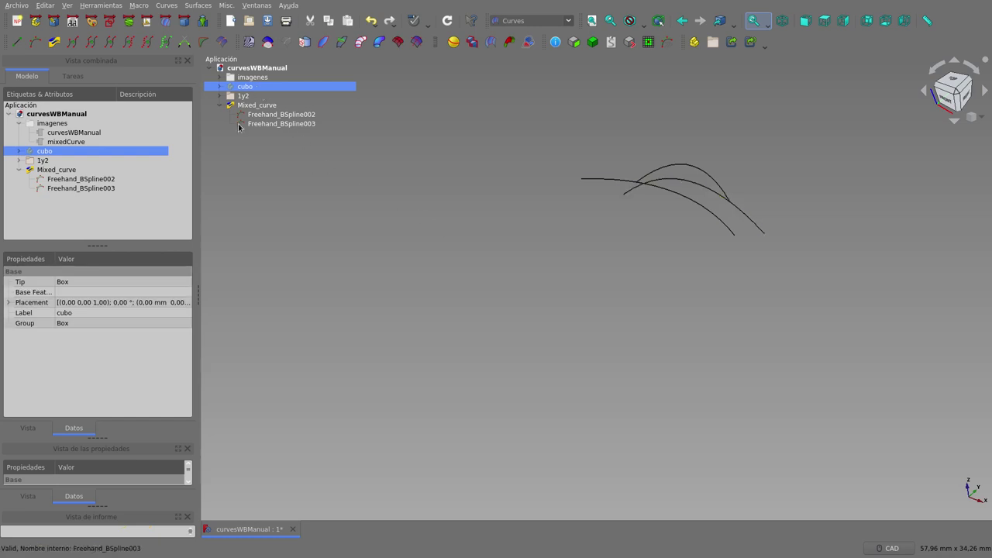
pyautogui.press('space')
pyautogui.press('v')
pyautogui.press('f')
# Step: Orbit around the cube to see the curves pass through it, then select Mixed_curve
pyautogui.moveTo(507, 252)
pyautogui.mouseDown(button='middle')
pyautogui.moveTo(559, 268)
pyautogui.moveTo(465, 215)
pyautogui.moveTo(428, 229)
pyautogui.mouseUp(button='middle')
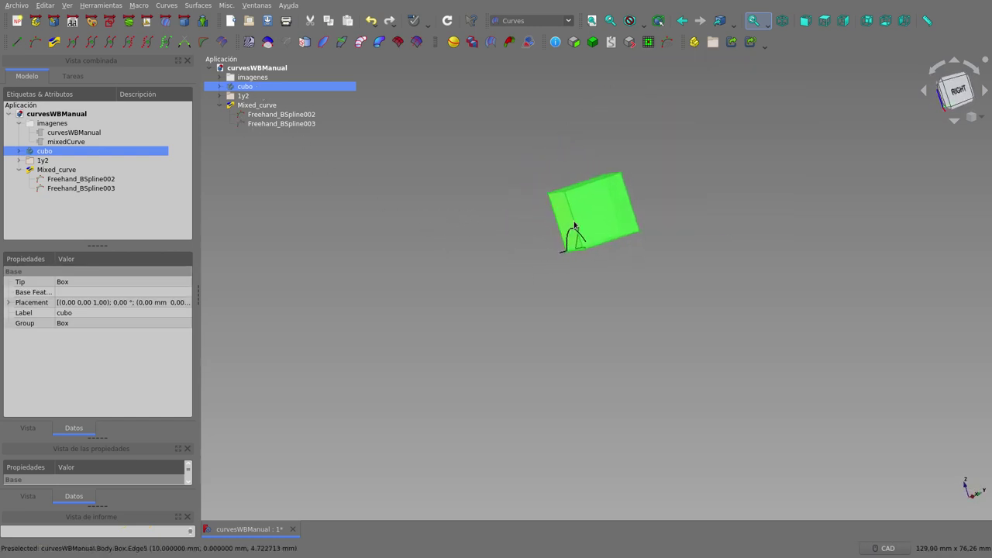
pyautogui.scroll(5, 574, 224)
pyautogui.moveTo(581, 226)
pyautogui.mouseDown(button='middle')
pyautogui.moveTo(626, 273)
pyautogui.moveTo(682, 284)
pyautogui.moveTo(672, 288)
pyautogui.mouseUp(button='middle')
pyautogui.moveTo(590, 289)
pyautogui.mouseDown(button='middle')
pyautogui.moveTo(621, 310)
pyautogui.moveTo(516, 248)
pyautogui.moveTo(487, 253)
pyautogui.moveTo(743, 244)
pyautogui.moveTo(520, 261)
pyautogui.moveTo(543, 310)
pyautogui.moveTo(646, 291)
pyautogui.moveTo(558, 140)
pyautogui.moveTo(514, 162)
pyautogui.mouseUp(button='middle')
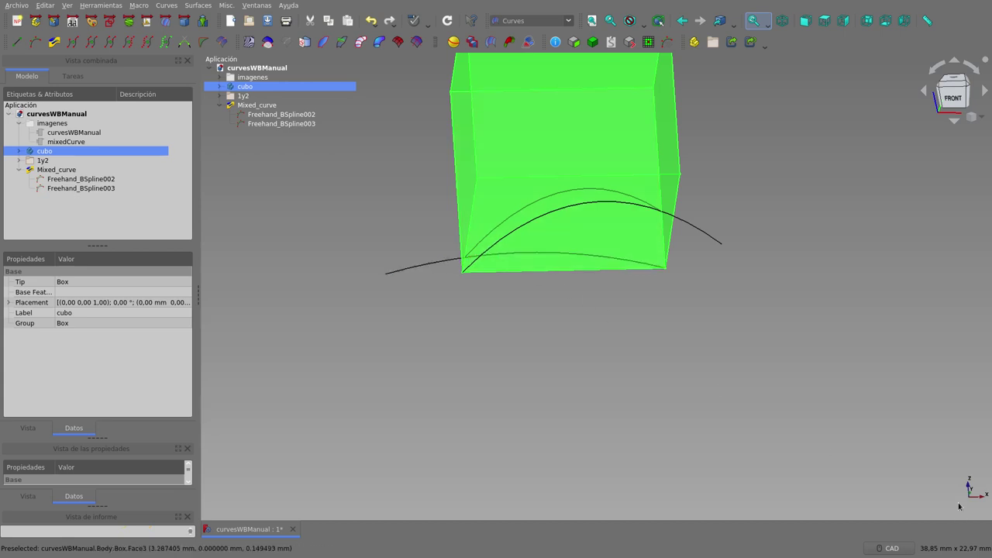
pyautogui.moveTo(530, 311); pyautogui.dragTo(539, 267, button='middle')
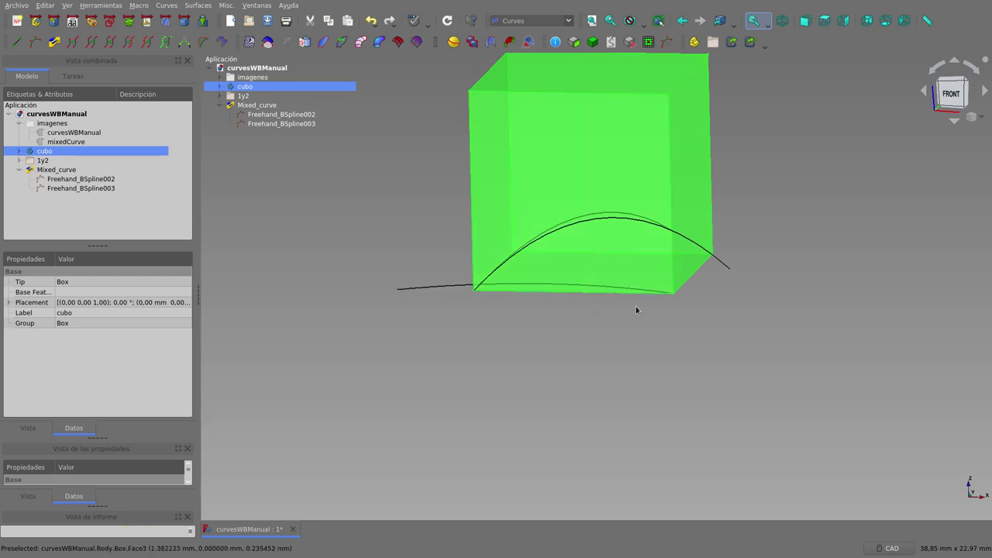
pyautogui.moveTo(666, 236)
pyautogui.mouseDown(button='middle')
pyautogui.moveTo(532, 308)
pyautogui.moveTo(592, 348)
pyautogui.mouseUp(button='middle')
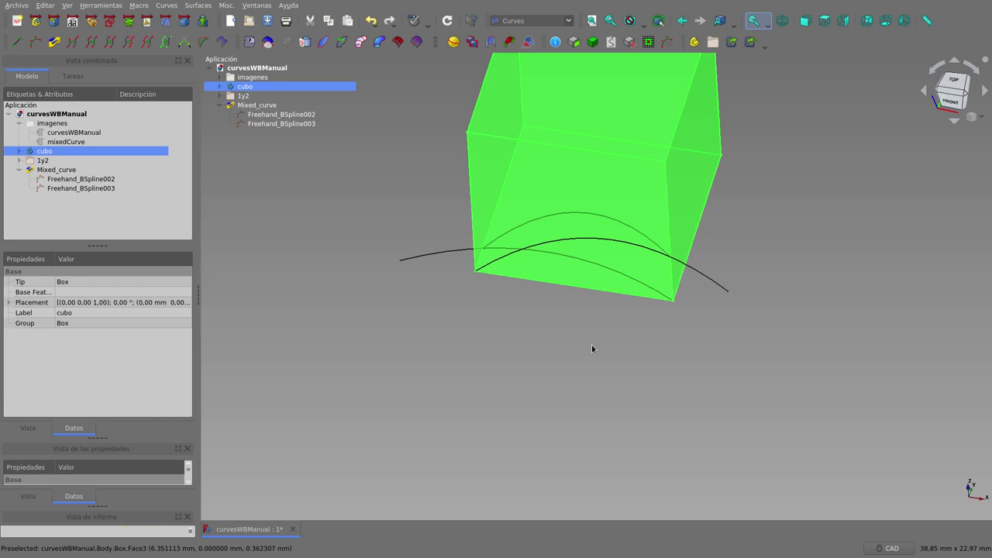
pyautogui.click(221, 104)
pyautogui.click(259, 107)
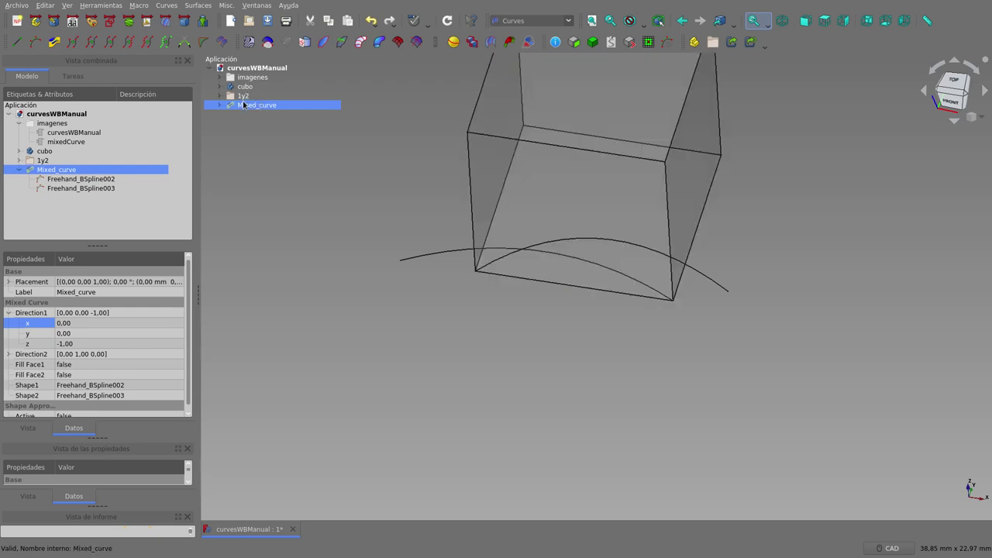
# Step: Hide Freehand_BSpline002 and Freehand_BSpline003 under Mixed_curve
pyautogui.click(220, 106)
pyautogui.click(256, 114)
pyautogui.click(257, 124)
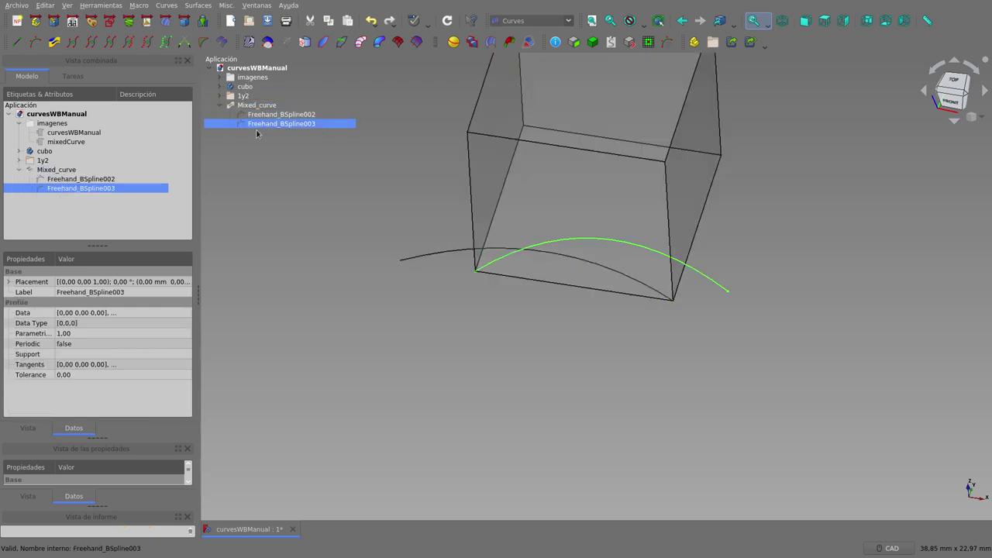
pyautogui.keyDown('ctrl'); pyautogui.click(261, 116); pyautogui.keyUp('ctrl')
pyautogui.press('space')
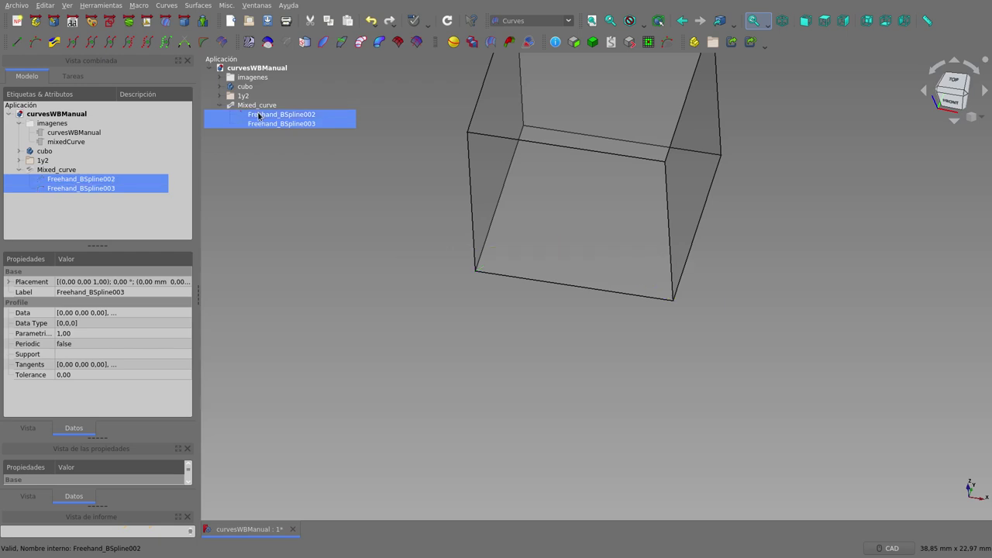
pyautogui.click(219, 109)
# Step: Hide the cubo box and switch to the Top view
pyautogui.click(476, 352)
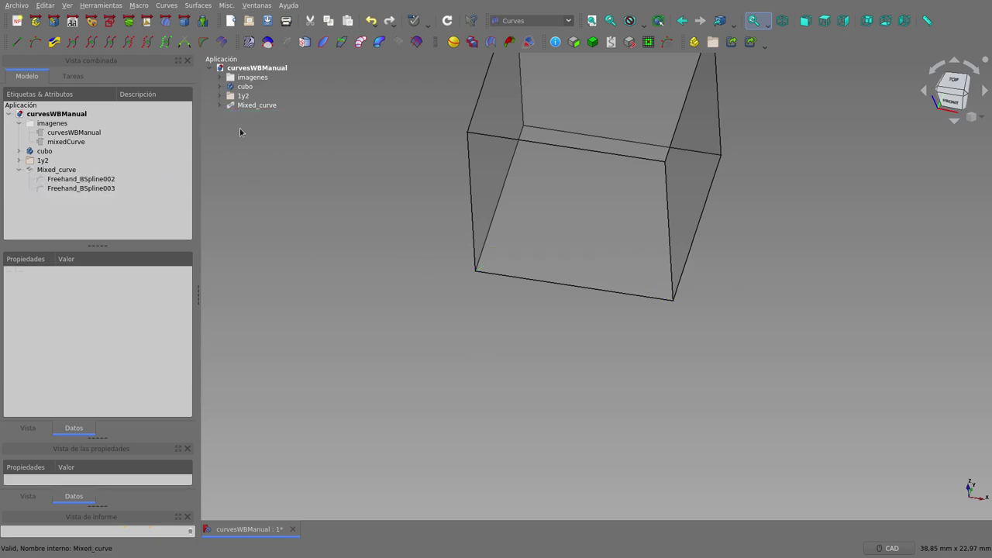
pyautogui.click(245, 86)
pyautogui.press('space')
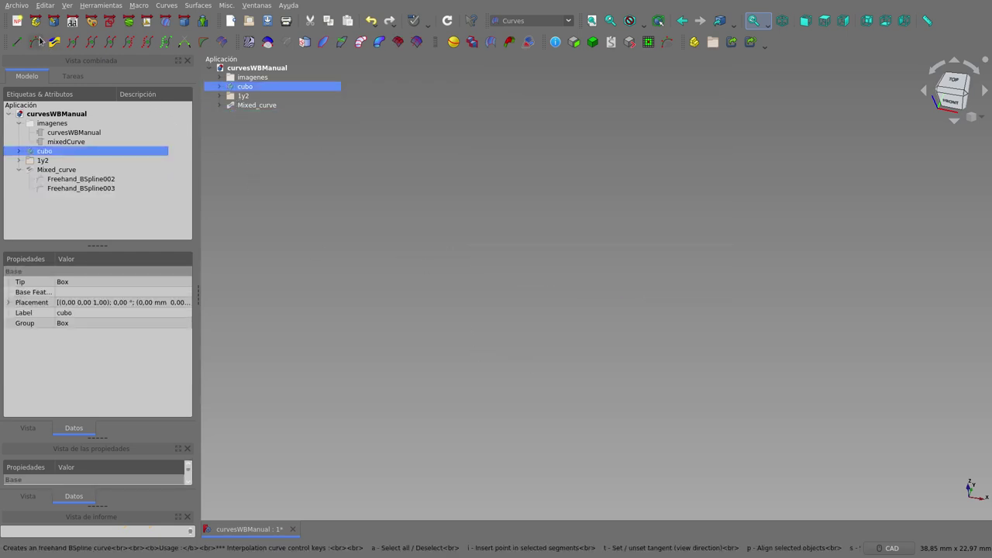
pyautogui.press('2')
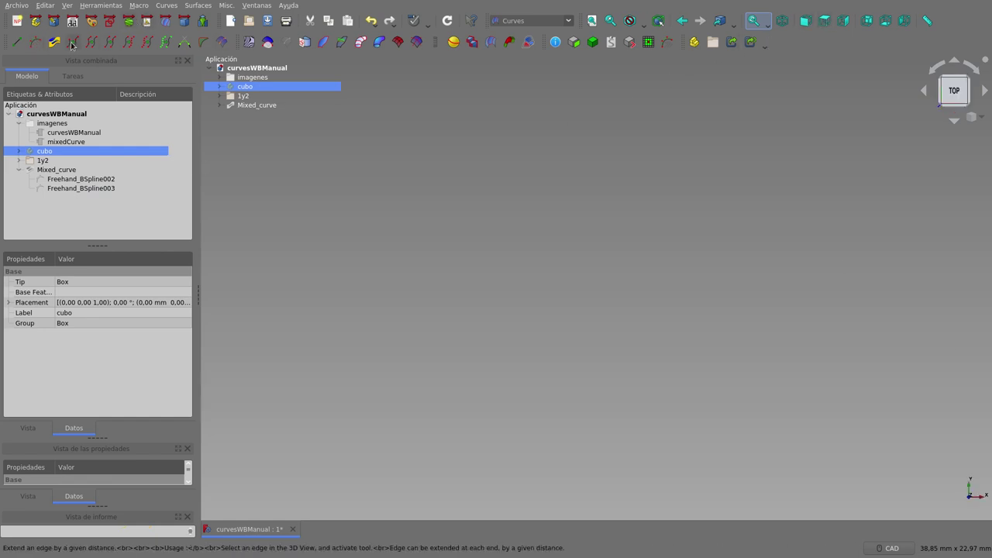
# Step: Draw a freehand B-spline in Top view with its middle point raised into an arch
pyautogui.click(147, 21)
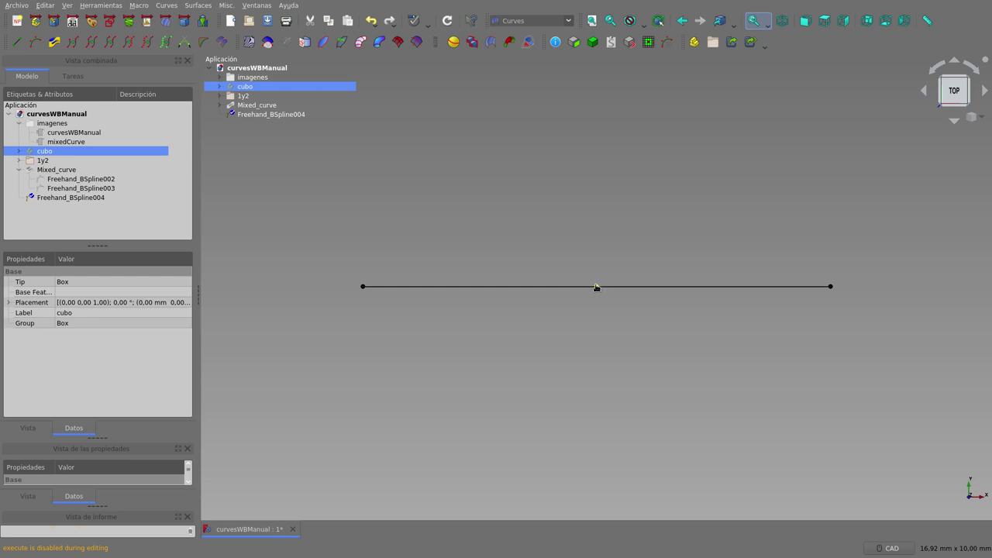
pyautogui.moveTo(596, 287)
pyautogui.mouseDown()
pyautogui.moveTo(478, 148)
pyautogui.moveTo(463, 145)
pyautogui.mouseUp()
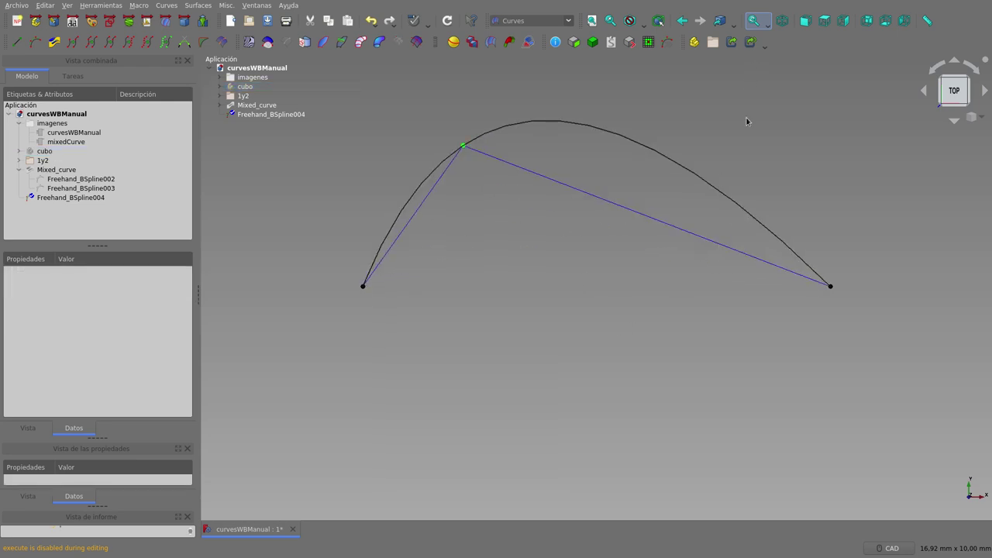
pyautogui.press('q')
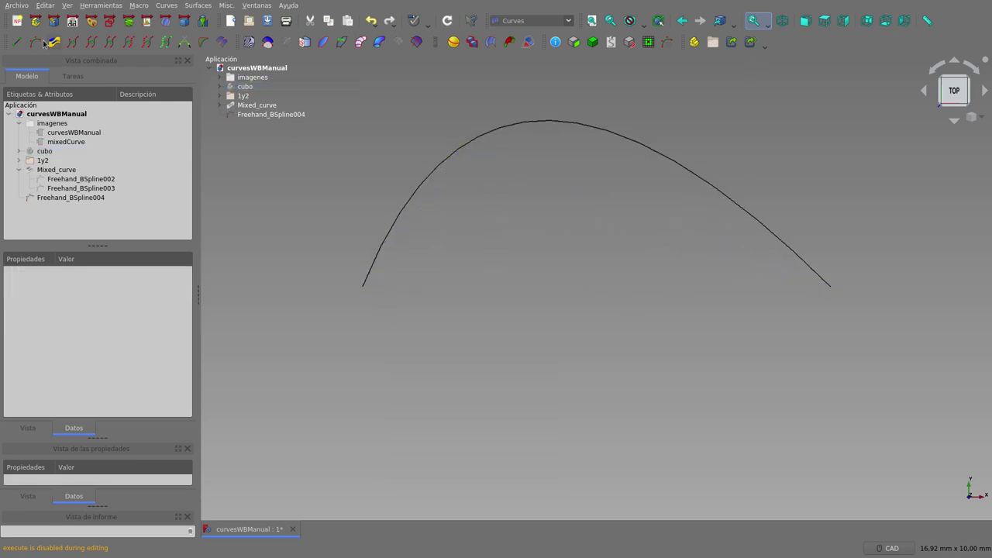
# Step: Draw a second arched freehand B-spline in Front view
pyautogui.click(806, 26)
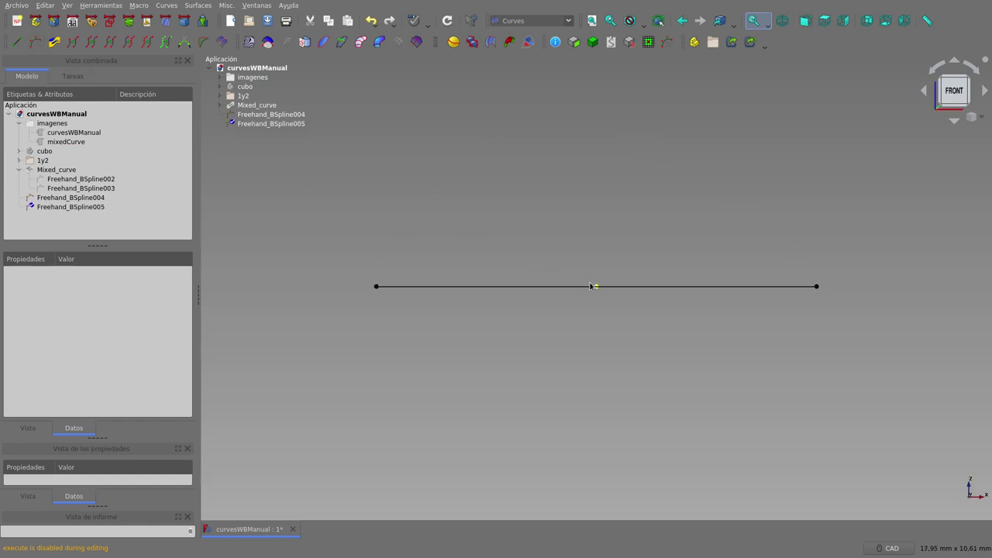
pyautogui.moveTo(596, 286)
pyautogui.mouseDown()
pyautogui.moveTo(660, 184)
pyautogui.moveTo(755, 151)
pyautogui.mouseUp()
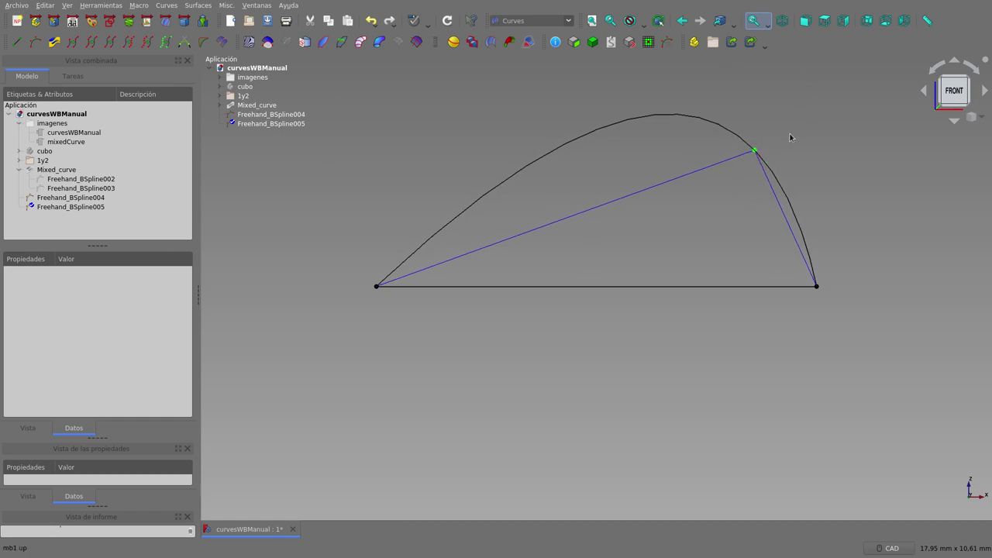
pyautogui.press('q')
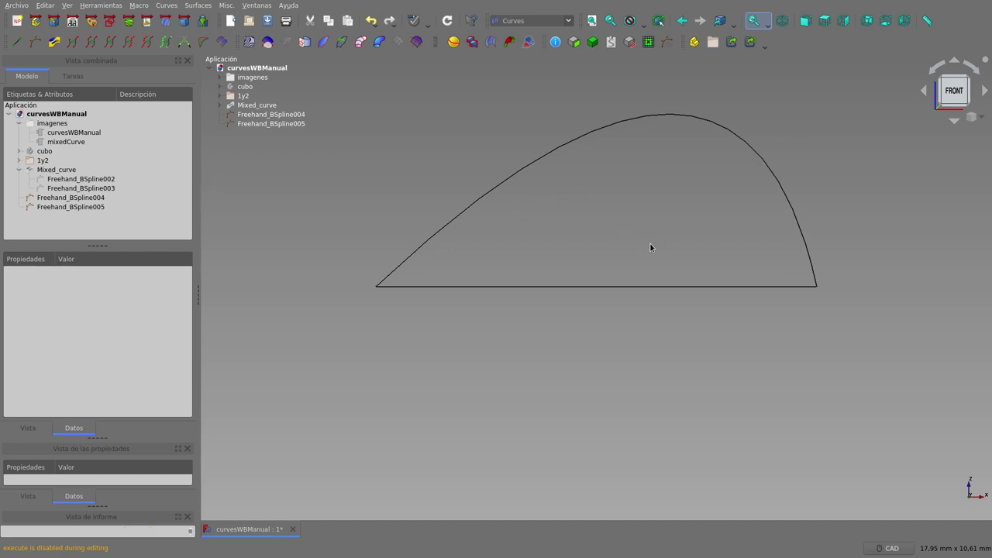
pyautogui.click(18, 170)
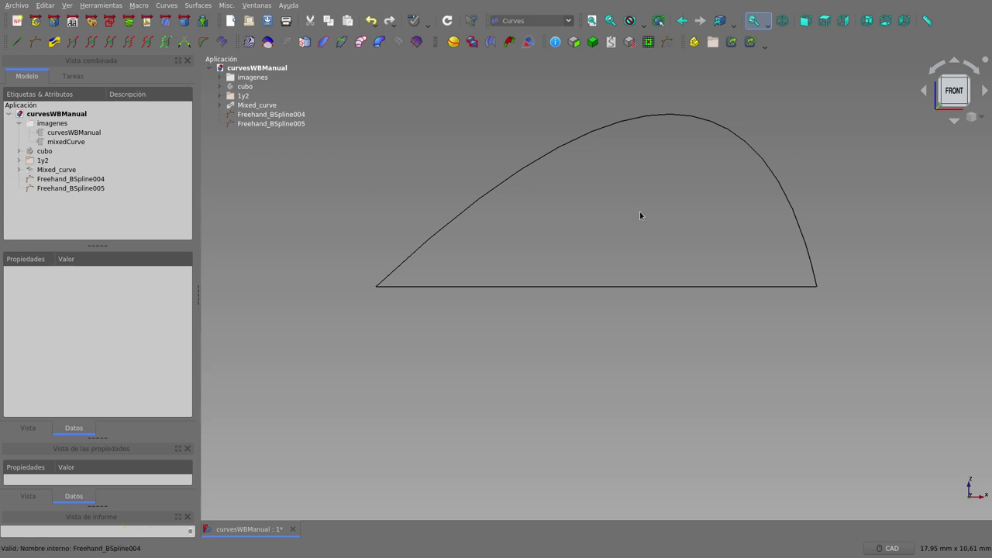
pyautogui.click(826, 20)
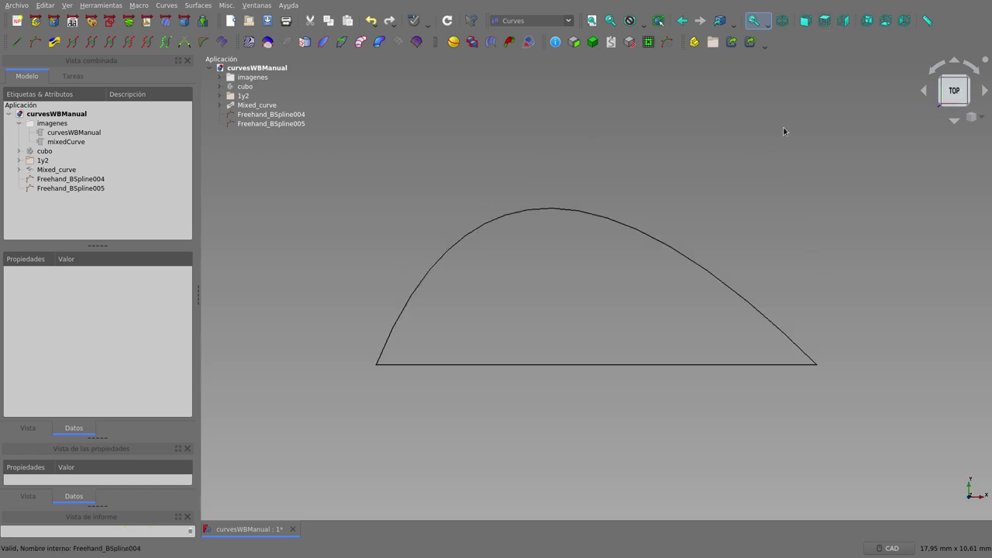
# Step: Combine Freehand_BSpline004 and Freehand_BSpline005 into a Mixed curve and orbit to inspect it
pyautogui.click(686, 252)
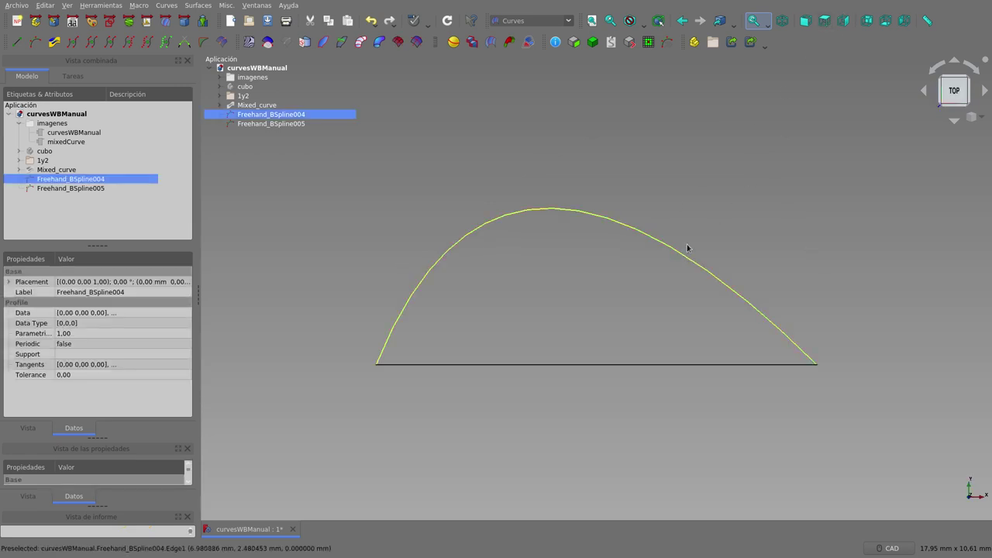
pyautogui.click(807, 22)
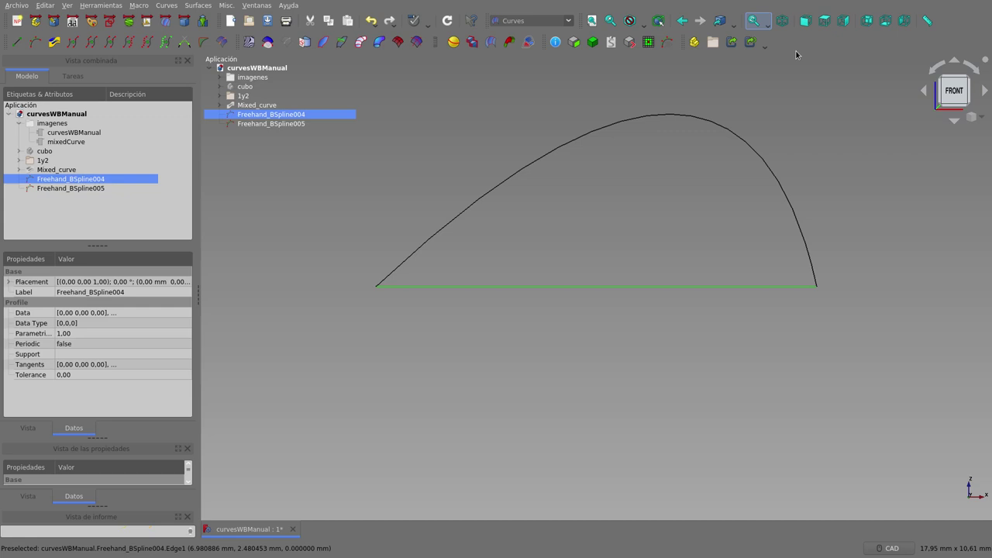
pyautogui.keyDown('ctrl'); pyautogui.click(740, 138); pyautogui.keyUp('ctrl')
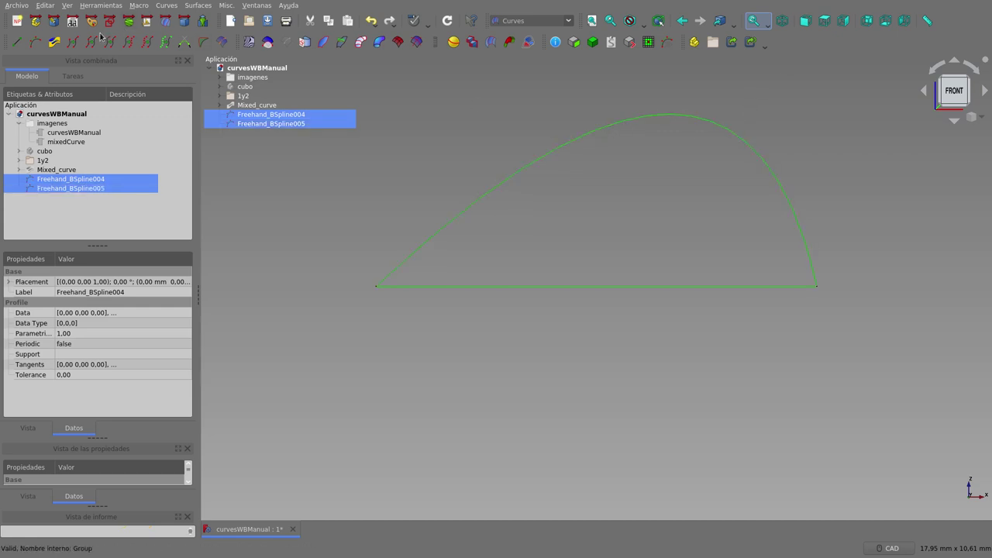
pyautogui.click(54, 44)
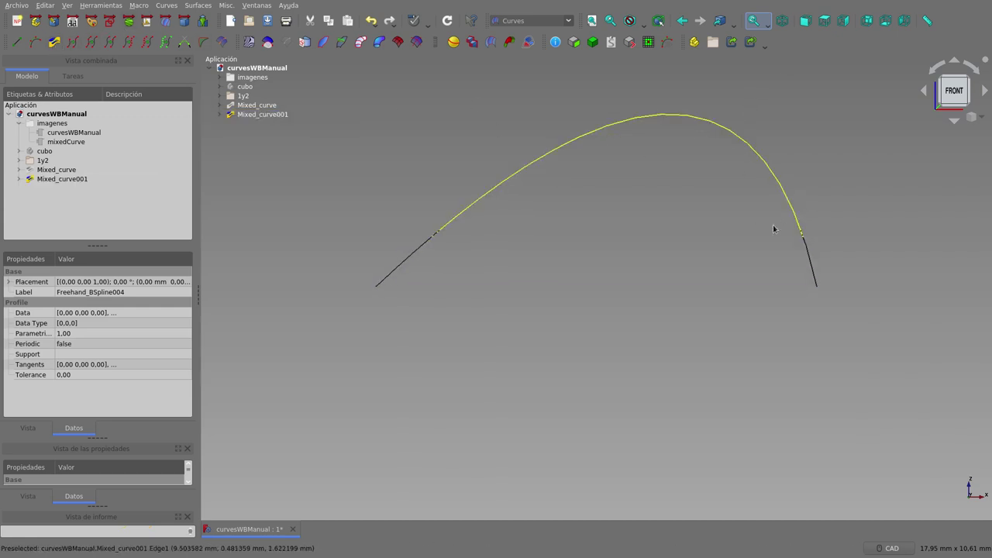
pyautogui.moveTo(773, 225)
pyautogui.mouseDown(button='middle')
pyautogui.moveTo(616, 281)
pyautogui.moveTo(672, 228)
pyautogui.moveTo(728, 223)
pyautogui.mouseUp(button='middle')
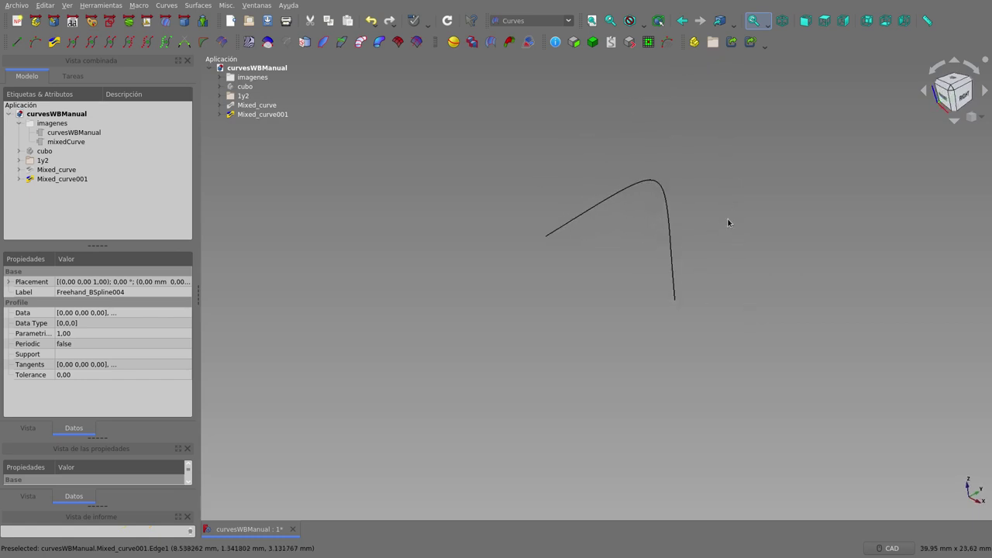
# Step: Expand Mixed_curve001 and select it to show its properties
pyautogui.click(19, 179)
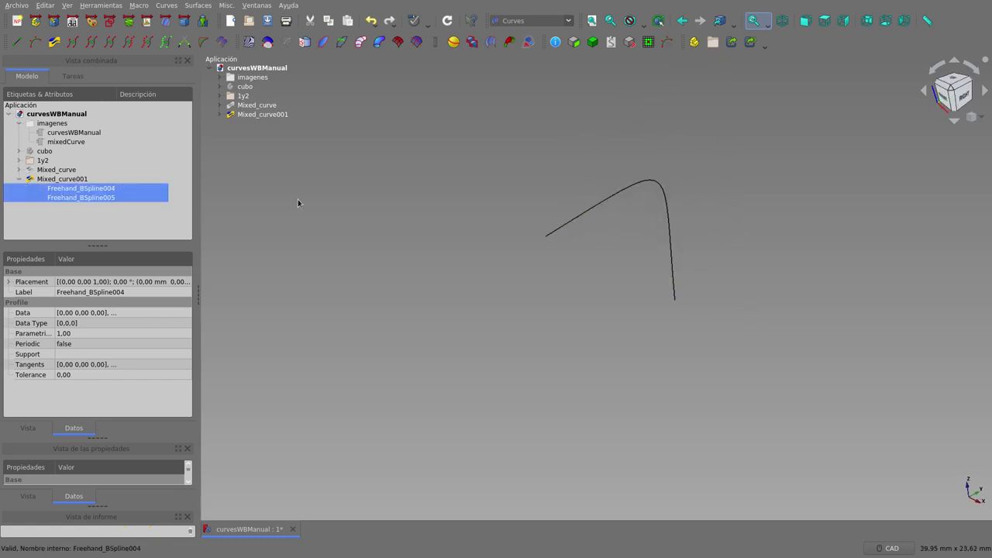
pyautogui.click(473, 196)
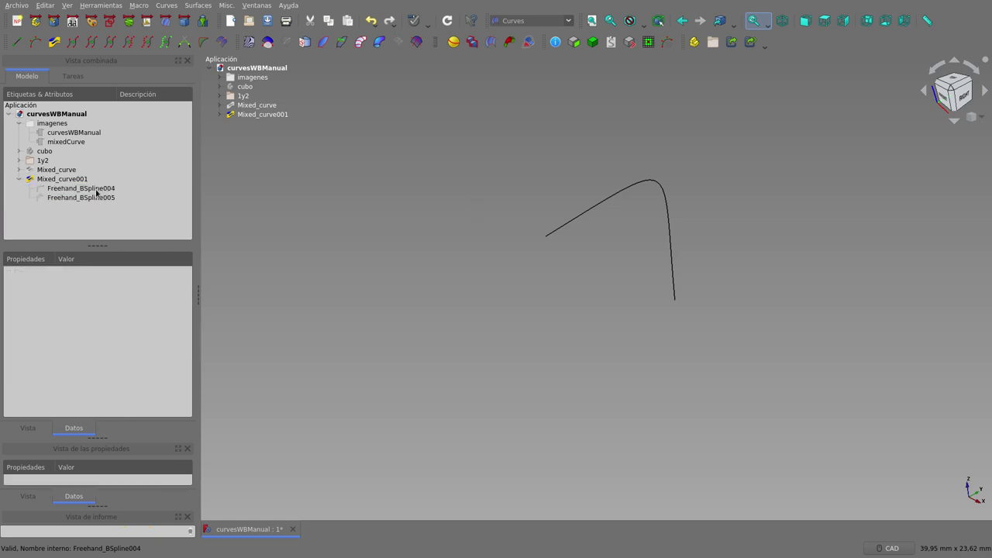
pyautogui.click(70, 182)
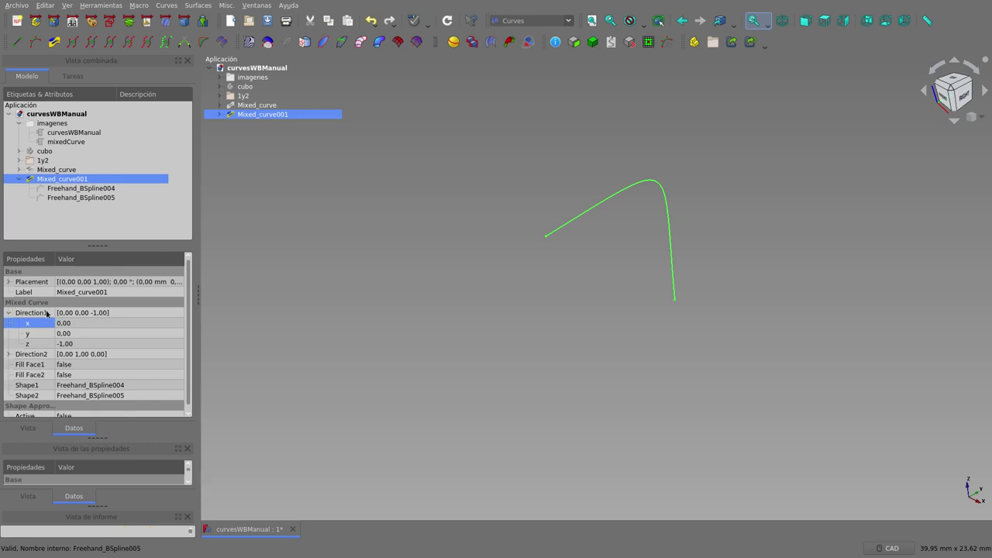
# Step: Set Mixed_curve001's Fill Face1 property to true and deselect
pyautogui.click(9, 313)
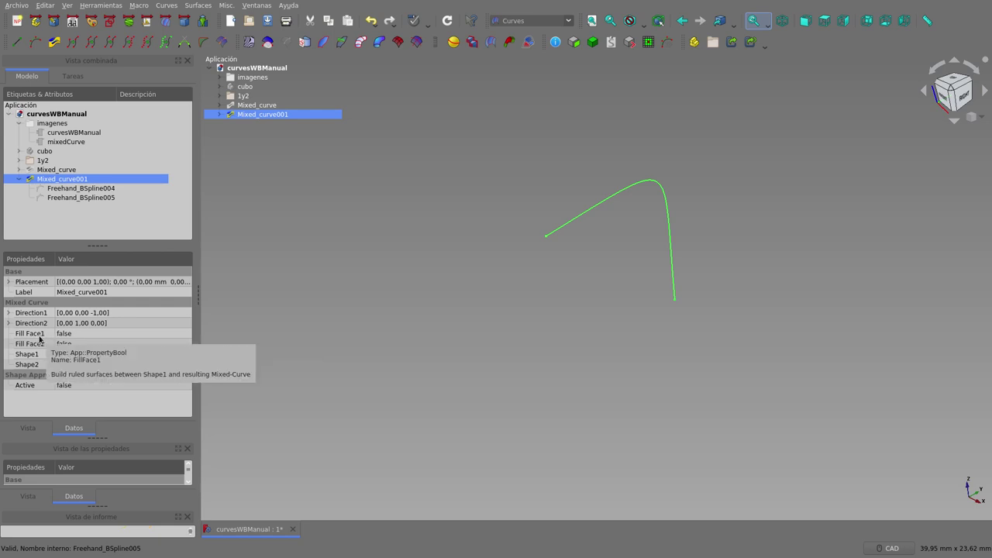
pyautogui.click(83, 335)
pyautogui.click(83, 335)
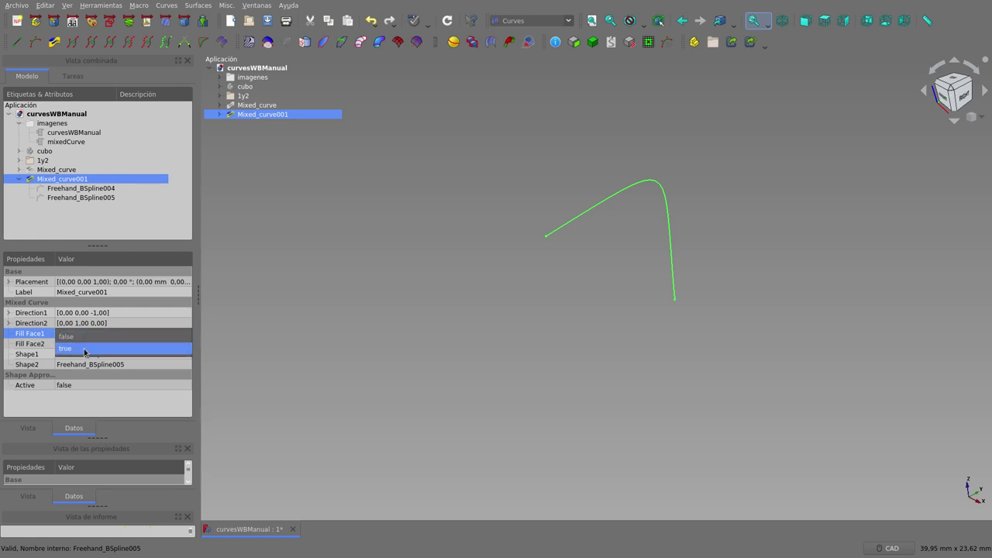
pyautogui.click(85, 351)
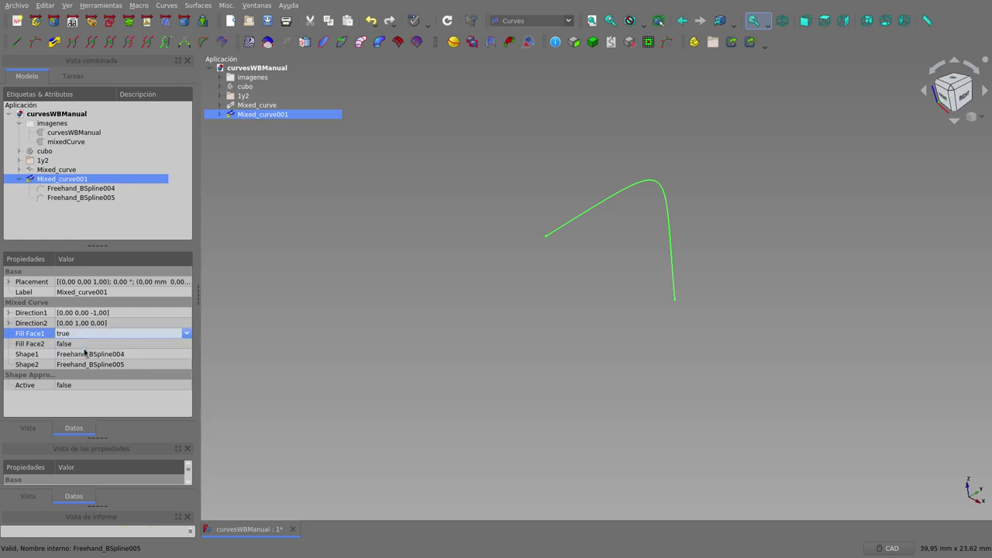
pyautogui.click(558, 335)
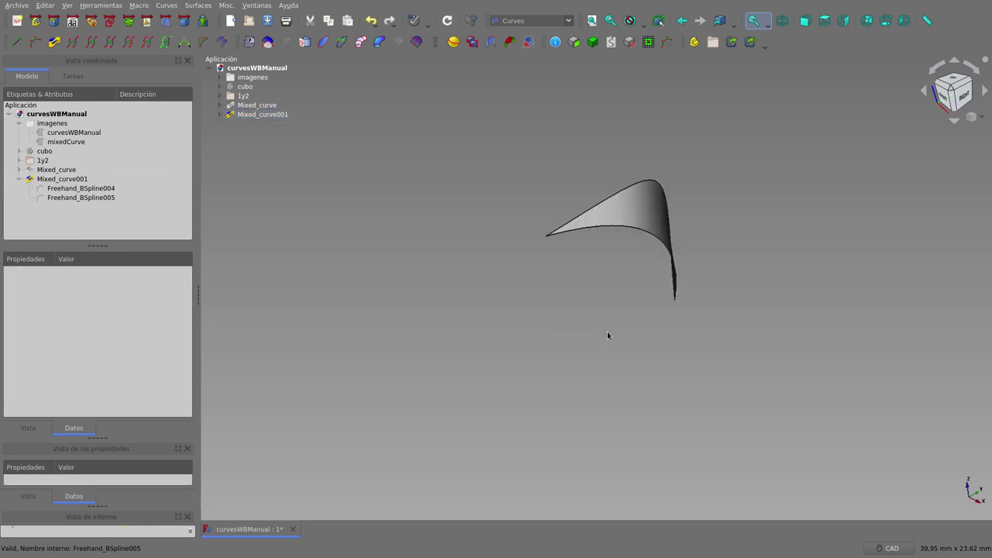
pyautogui.moveTo(745, 262)
pyautogui.mouseDown(button='middle')
pyautogui.moveTo(659, 293)
pyautogui.moveTo(687, 288)
pyautogui.mouseUp(button='middle')
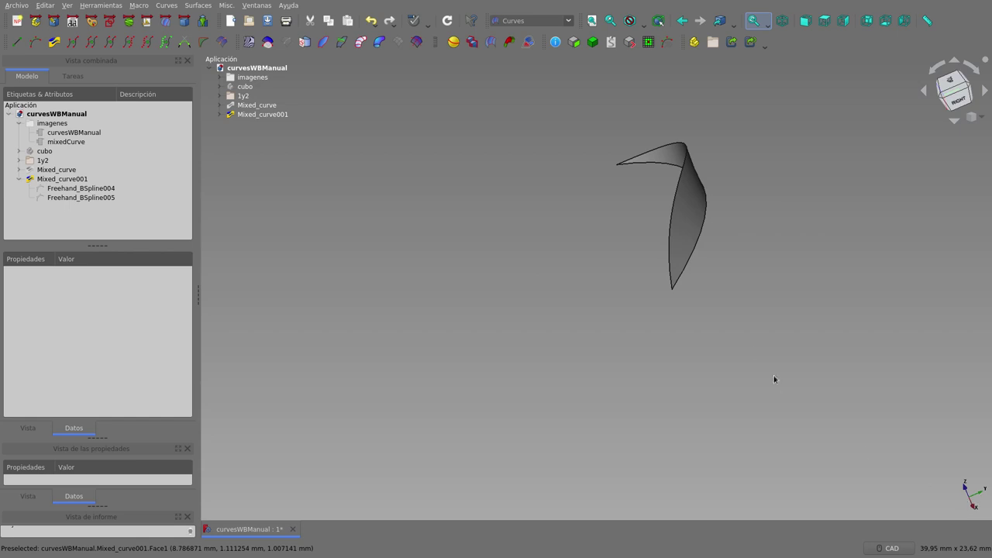
pyautogui.moveTo(688, 278)
pyautogui.mouseDown(button='middle')
pyautogui.moveTo(715, 274)
pyautogui.moveTo(729, 257)
pyautogui.mouseUp(button='middle')
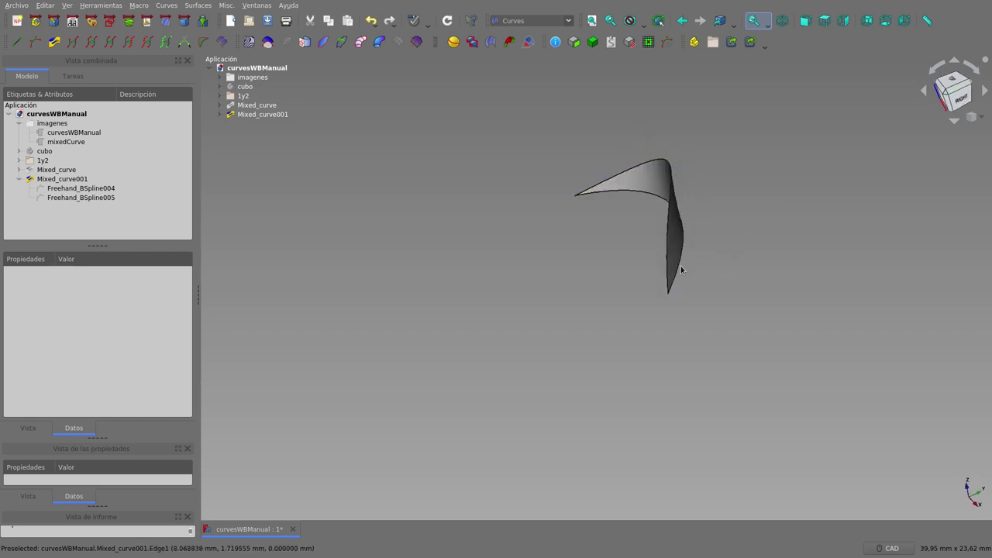
pyautogui.moveTo(681, 270)
pyautogui.mouseDown(button='middle')
pyautogui.moveTo(638, 268)
pyautogui.moveTo(628, 236)
pyautogui.moveTo(638, 272)
pyautogui.moveTo(670, 270)
pyautogui.moveTo(680, 239)
pyautogui.mouseUp(button='middle')
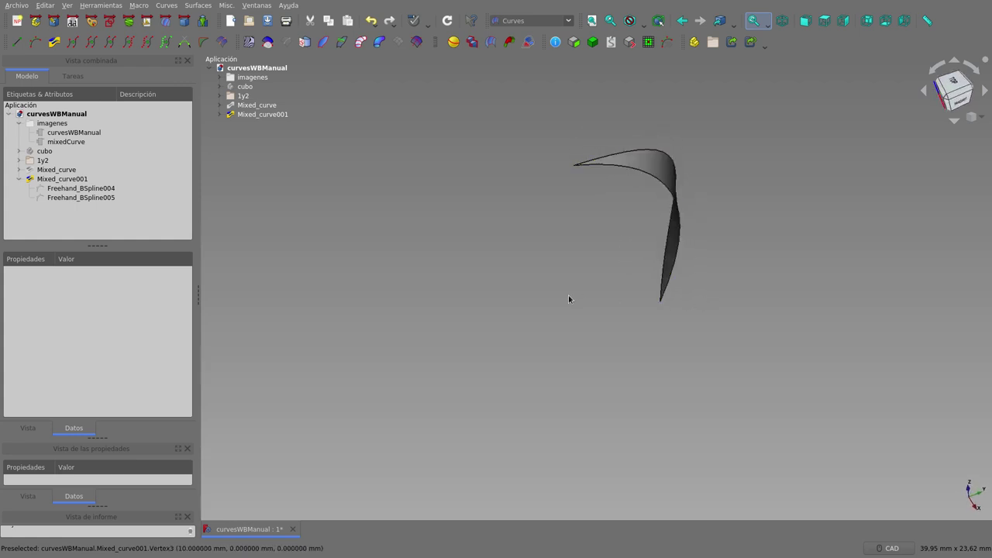
pyautogui.scroll(-4, 568, 299)
pyautogui.moveTo(552, 308)
pyautogui.mouseDown(button='middle')
pyautogui.moveTo(602, 288)
pyautogui.moveTo(718, 310)
pyautogui.moveTo(620, 307)
pyautogui.mouseUp(button='middle')
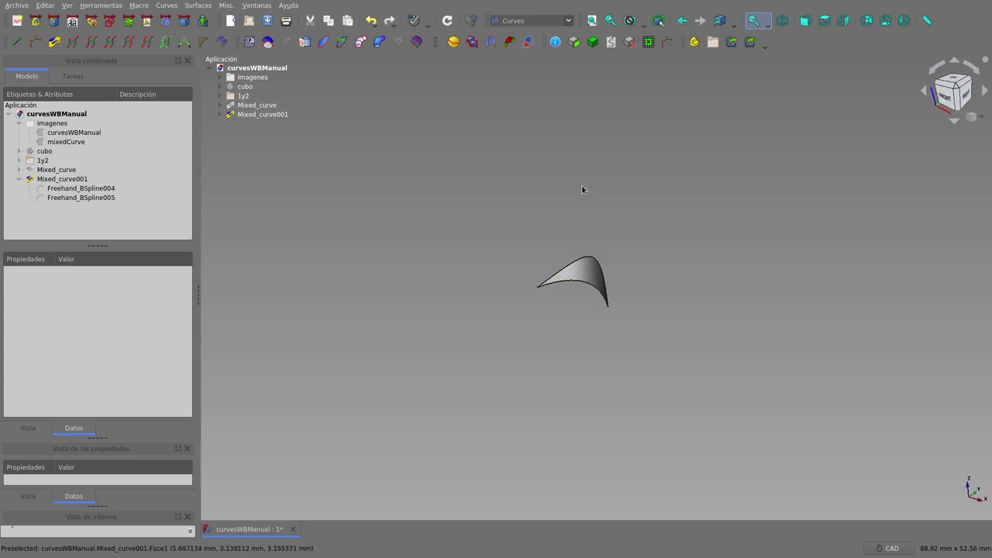
pyautogui.scroll(8, 573, 272)
pyautogui.scroll(-6, 573, 272)
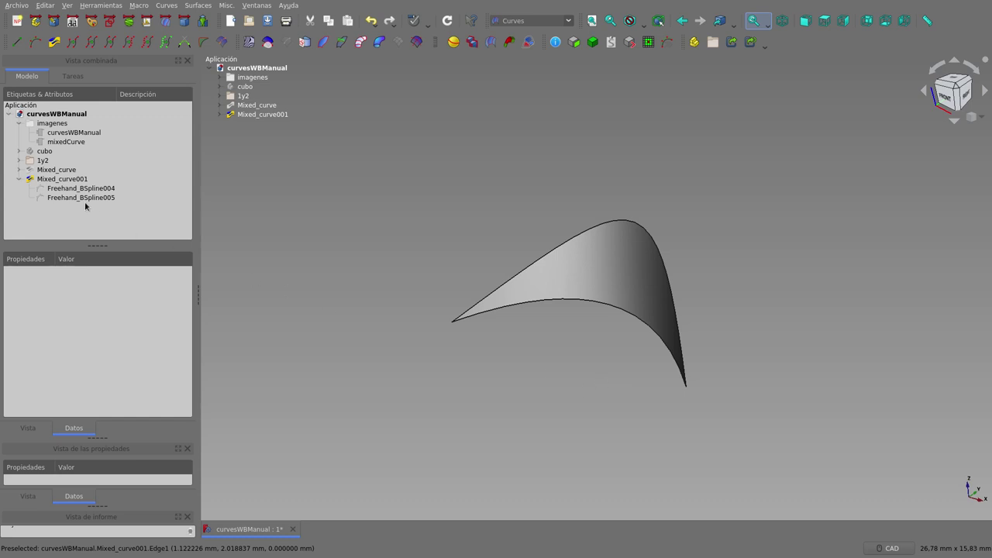
# Step: Set Mixed_curve001's Fill Face2 property to true and deselect
pyautogui.click(62, 180)
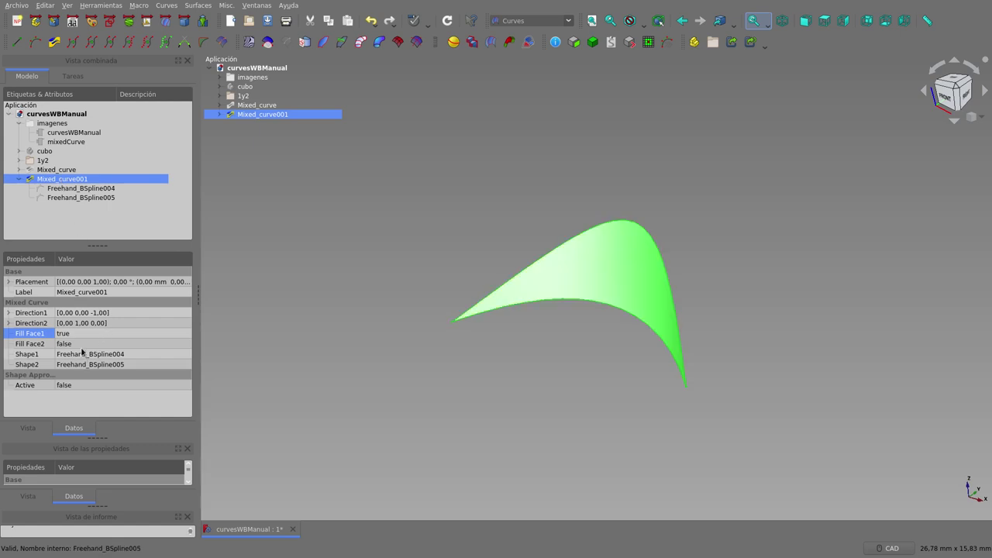
pyautogui.click(80, 346)
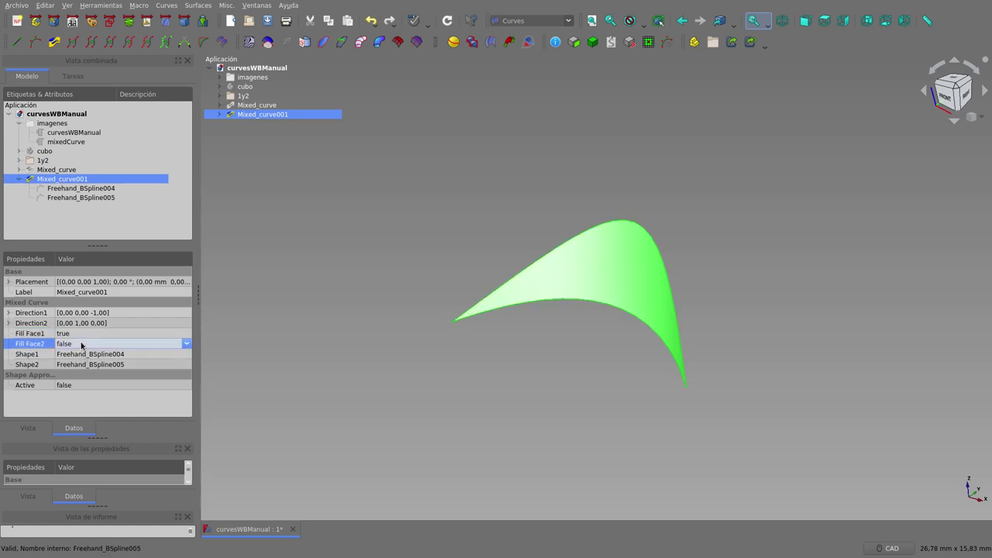
pyautogui.click(81, 345)
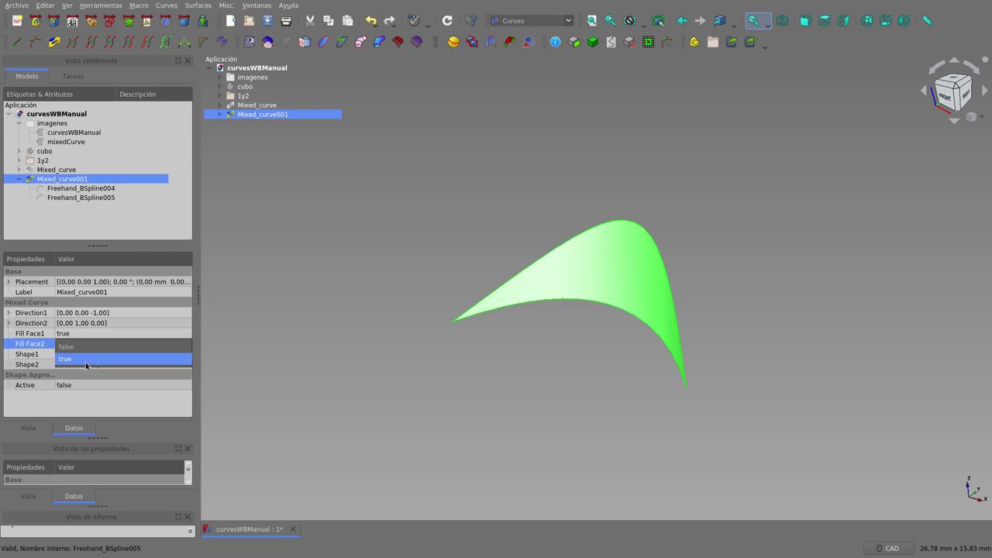
pyautogui.click(85, 362)
pyautogui.click(448, 434)
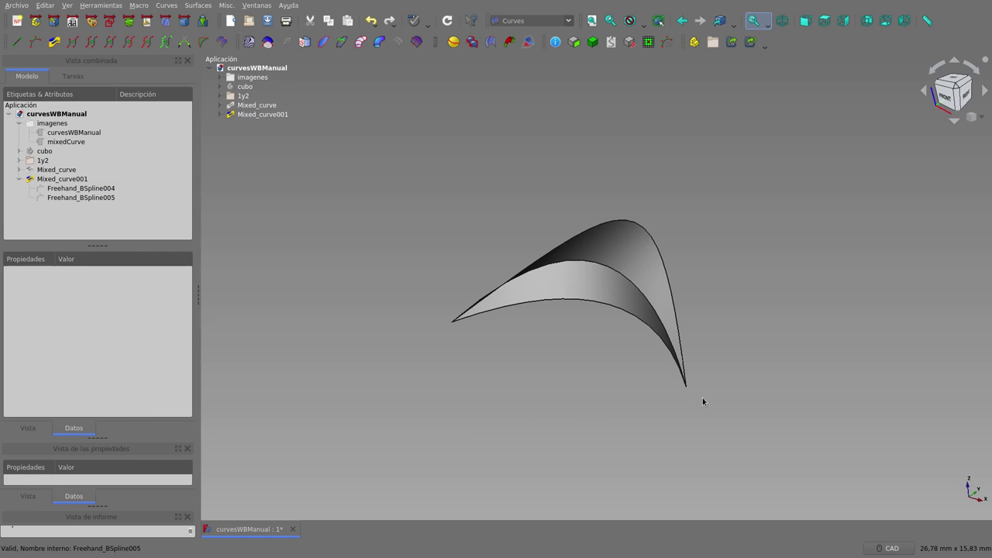
# Step: Switch to the right view and orbit around the two joined ruled faces
pyautogui.press('3')
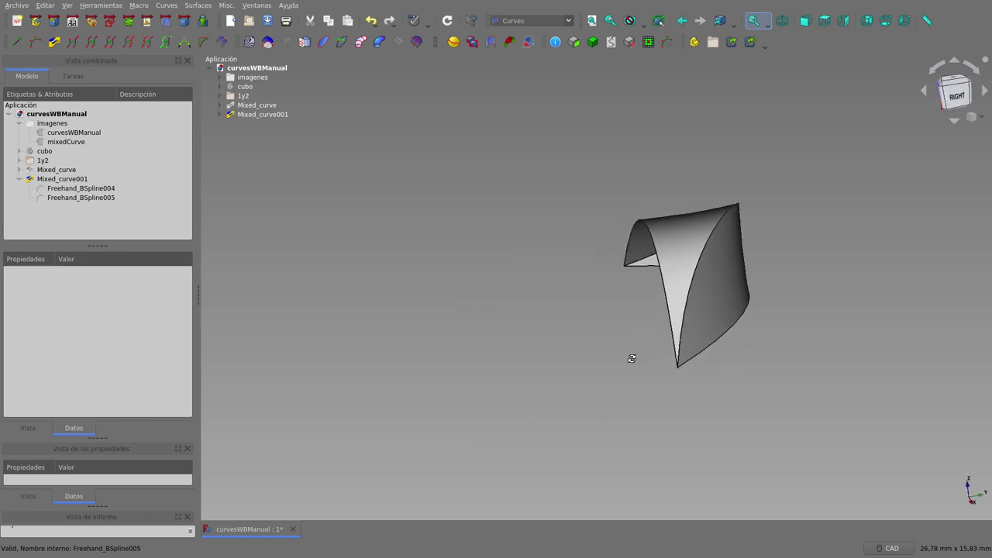
pyautogui.moveTo(758, 212)
pyautogui.mouseDown(button='middle')
pyautogui.moveTo(606, 364)
pyautogui.moveTo(686, 361)
pyautogui.moveTo(713, 341)
pyautogui.mouseUp(button='middle')
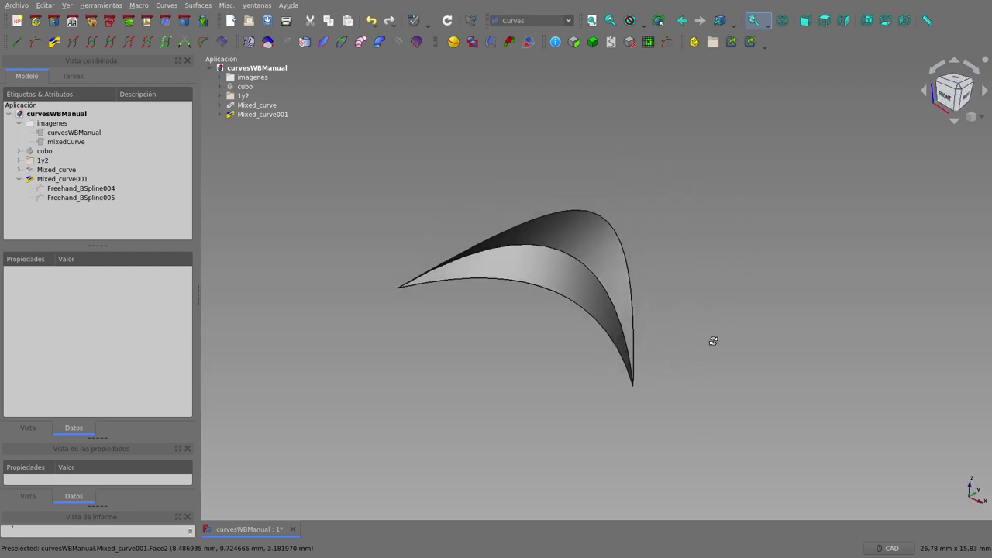
pyautogui.moveTo(548, 296)
pyautogui.mouseDown(button='middle')
pyautogui.moveTo(436, 240)
pyautogui.moveTo(395, 246)
pyautogui.mouseUp(button='middle')
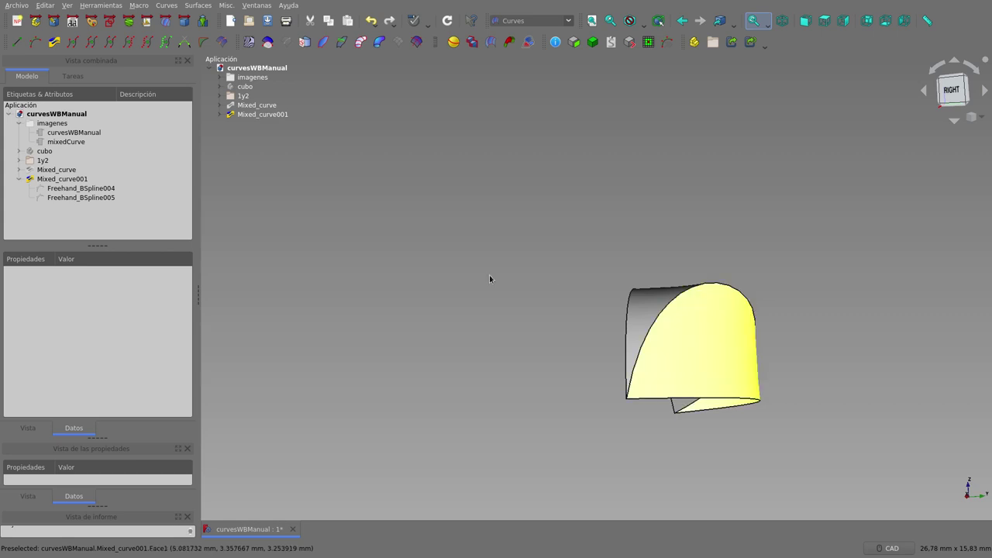
pyautogui.moveTo(490, 279)
pyautogui.mouseDown(button='middle')
pyautogui.moveTo(494, 346)
pyautogui.moveTo(595, 398)
pyautogui.moveTo(675, 343)
pyautogui.mouseUp(button='middle')
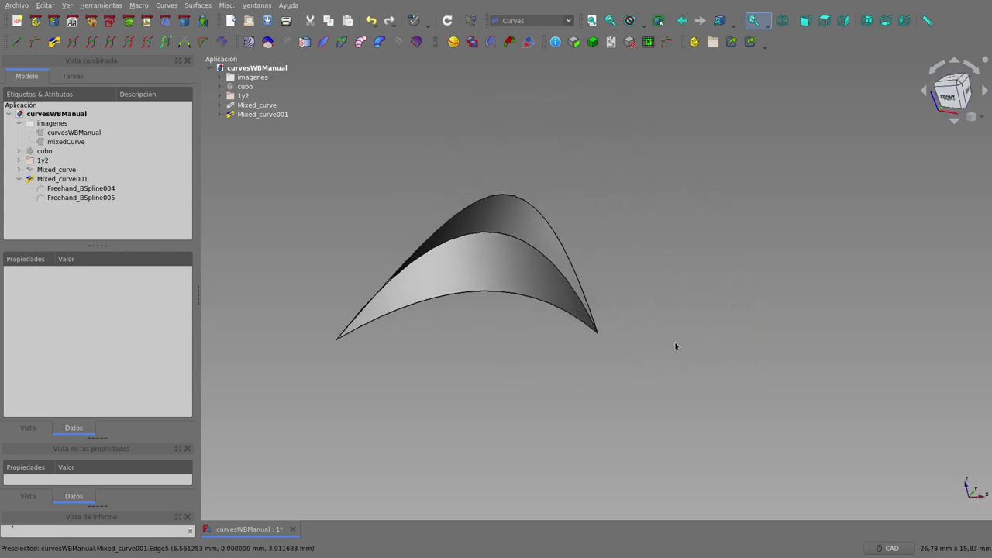
pyautogui.scroll(-3, 649, 359)
pyautogui.moveTo(566, 320)
pyautogui.mouseDown(button='middle')
pyautogui.moveTo(602, 361)
pyautogui.moveTo(610, 405)
pyautogui.mouseUp(button='middle')
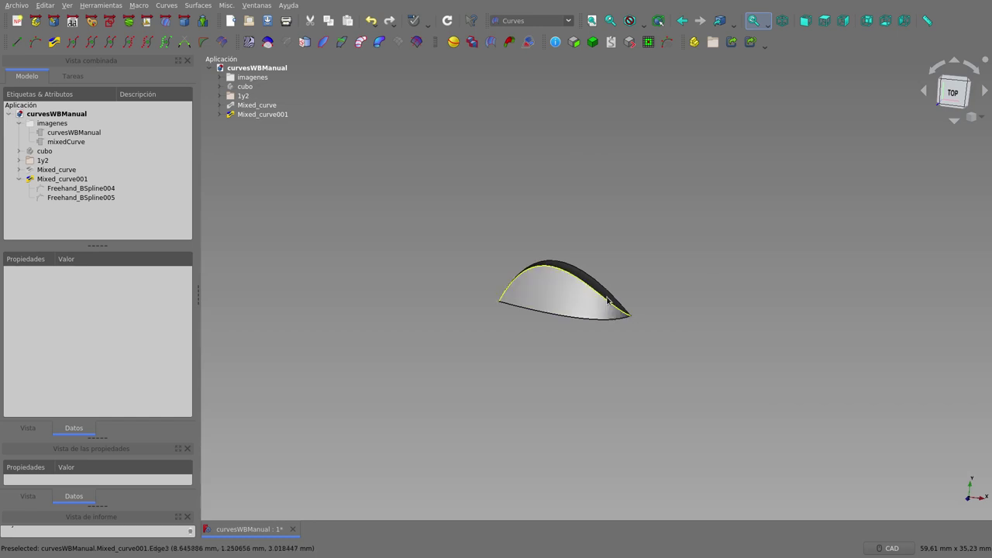
pyautogui.scroll(5, 554, 293)
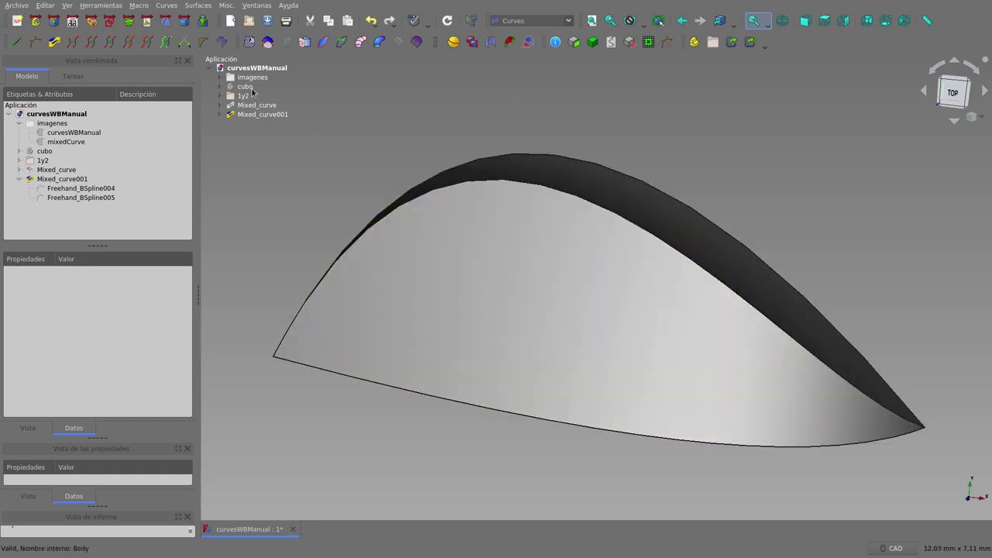
pyautogui.click(246, 86)
pyautogui.press('space')
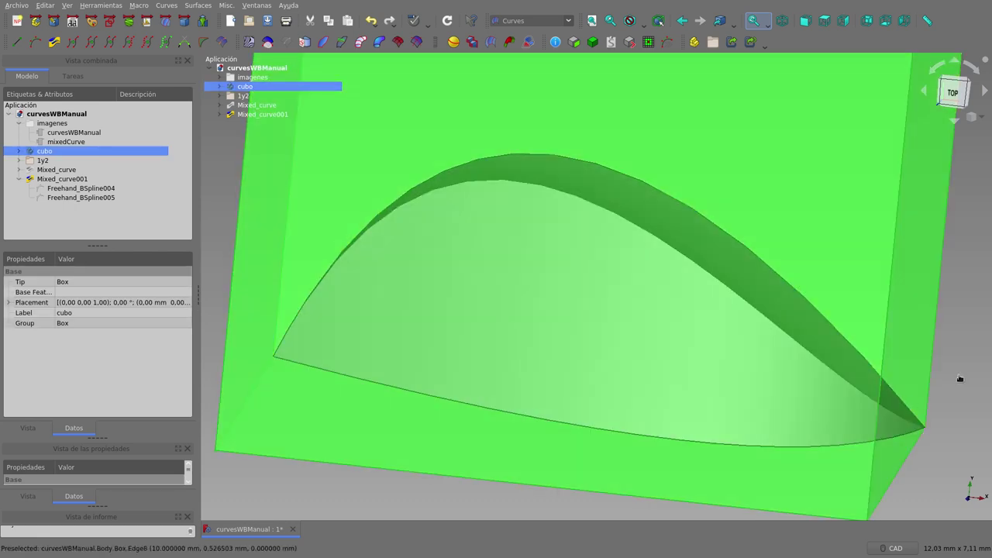
pyautogui.click(960, 379)
pyautogui.moveTo(960, 379)
pyautogui.mouseDown(button='middle')
pyautogui.moveTo(847, 346)
pyautogui.moveTo(802, 370)
pyautogui.mouseUp(button='middle')
pyautogui.scroll(-5, 847, 346)
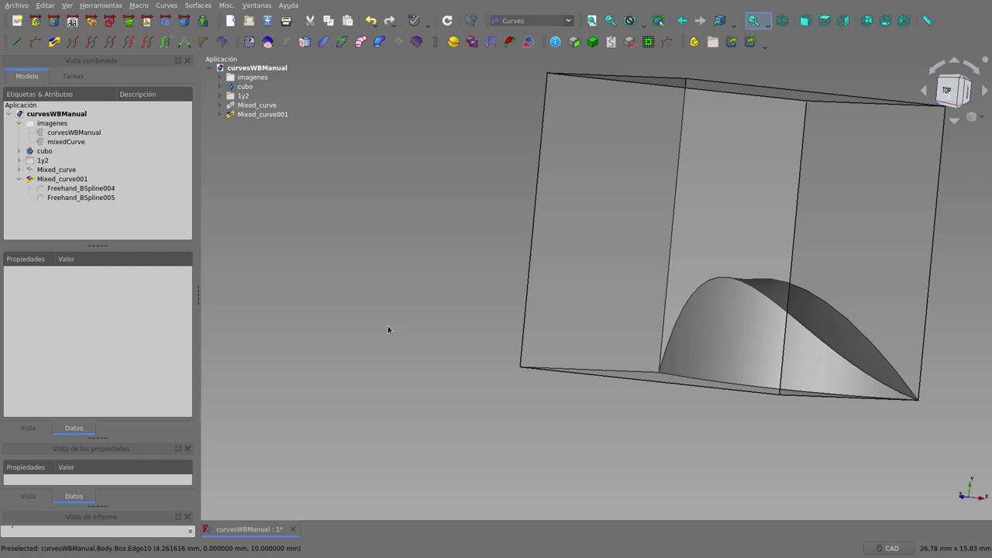
pyautogui.click(245, 86)
pyautogui.press('space')
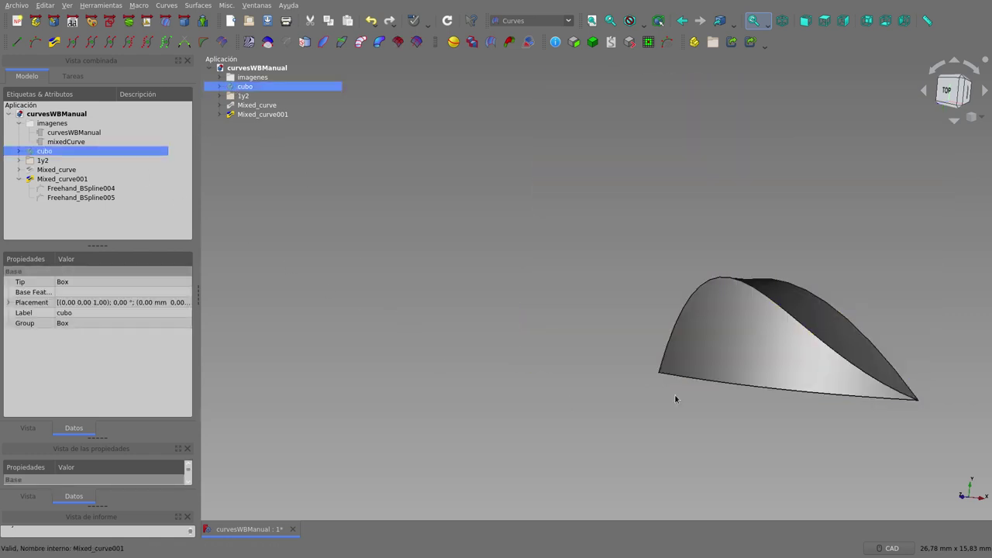
pyautogui.scroll(-3, 664, 405)
pyautogui.scroll(3, 664, 428)
pyautogui.scroll(2, 595, 289)
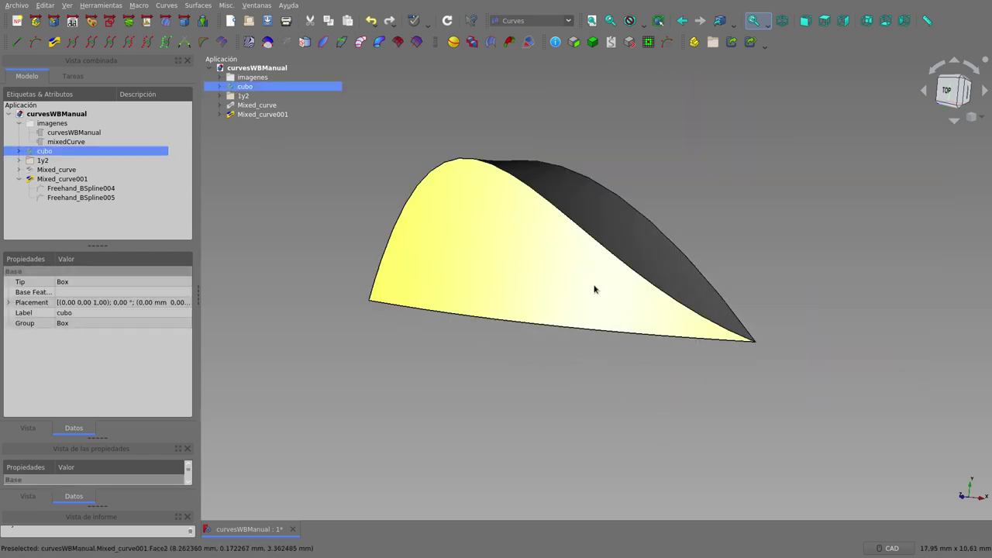
pyautogui.scroll(2, 515, 209)
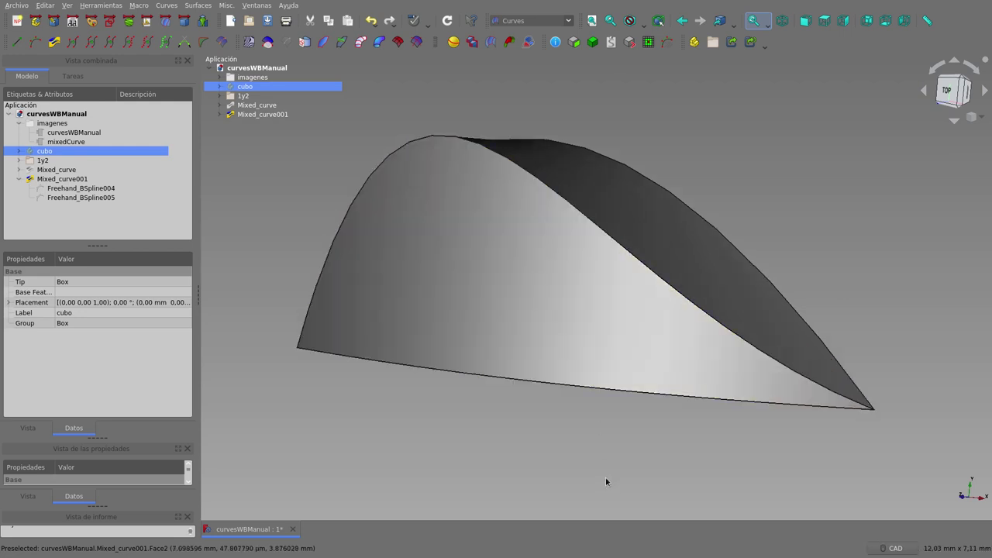
pyautogui.click(597, 474)
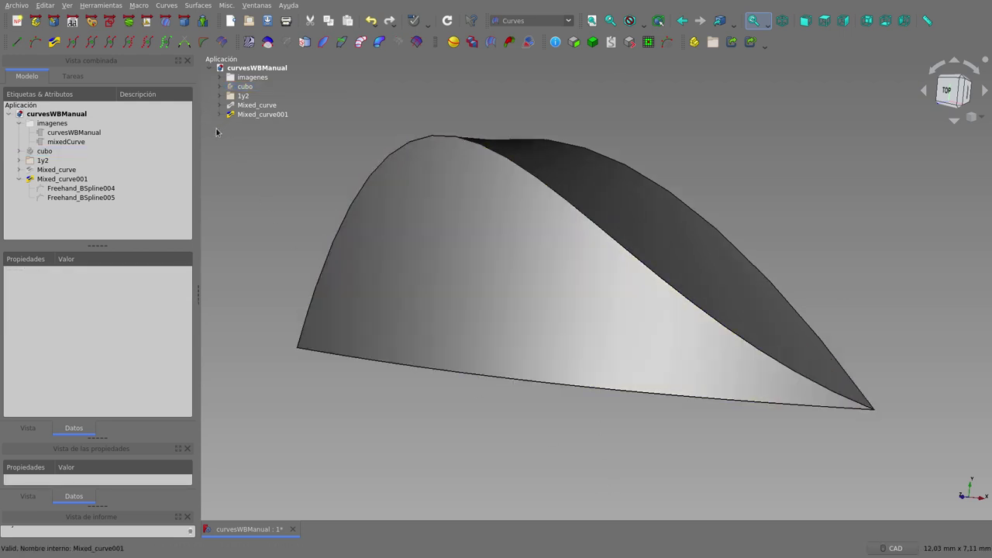